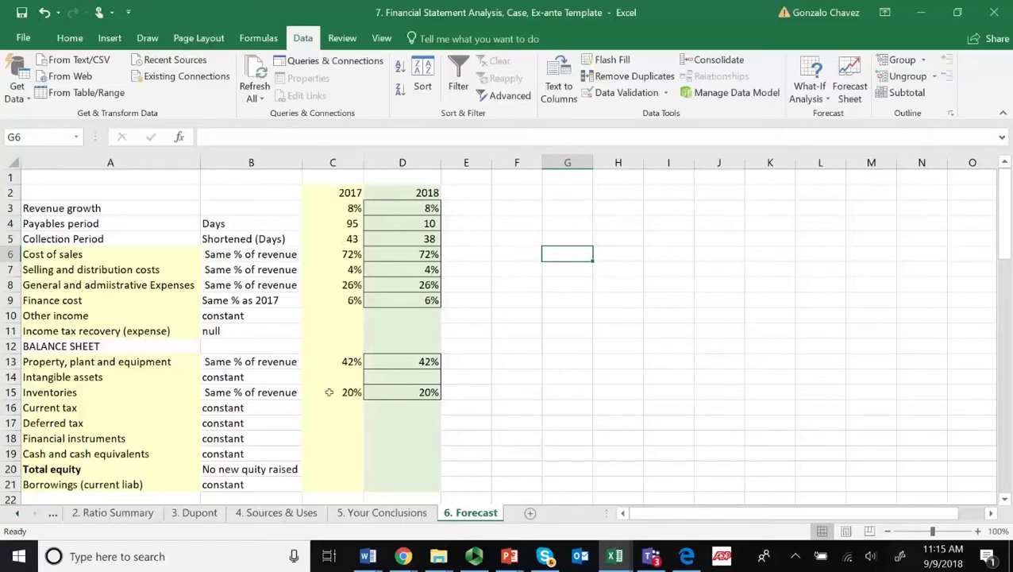
Review the forecast sheet's income statement and balance sheet layout, and the 2017 and 2018 revenue growth and payables period assumptions
{"action": "scroll", "coordinate": [328, 392], "scroll_direction": "down", "scroll_amount": 6}
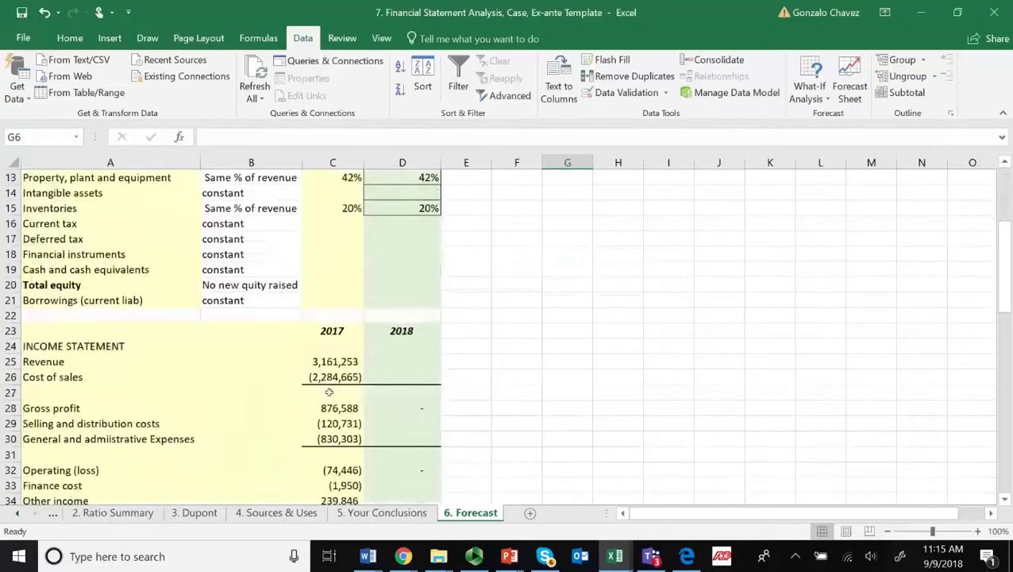
{"action": "scroll", "coordinate": [328, 386], "scroll_direction": "down", "scroll_amount": 5}
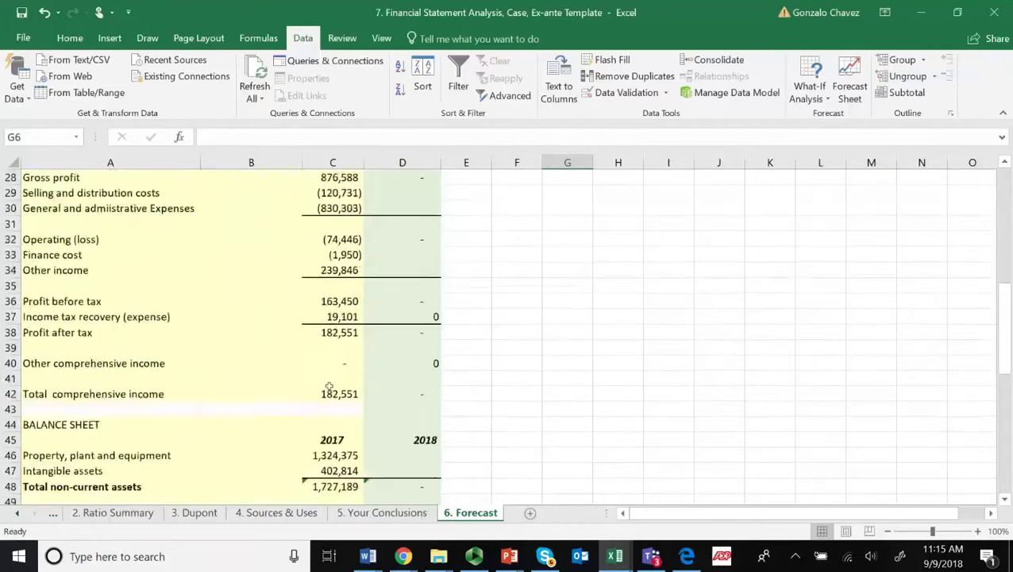
{"action": "scroll", "coordinate": [329, 386], "scroll_direction": "down", "scroll_amount": 6}
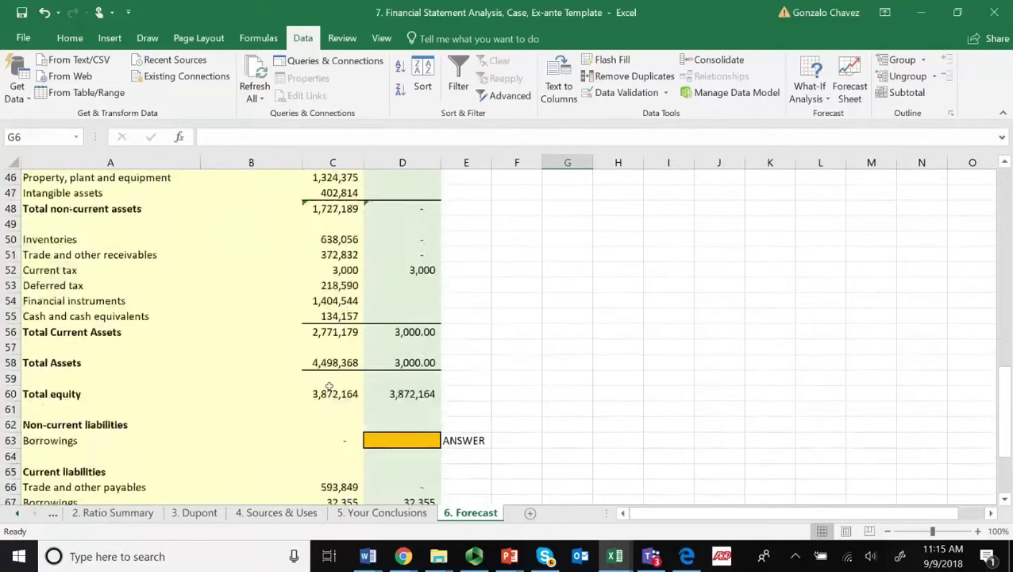
{"action": "scroll", "coordinate": [329, 386], "scroll_direction": "up", "scroll_amount": 15}
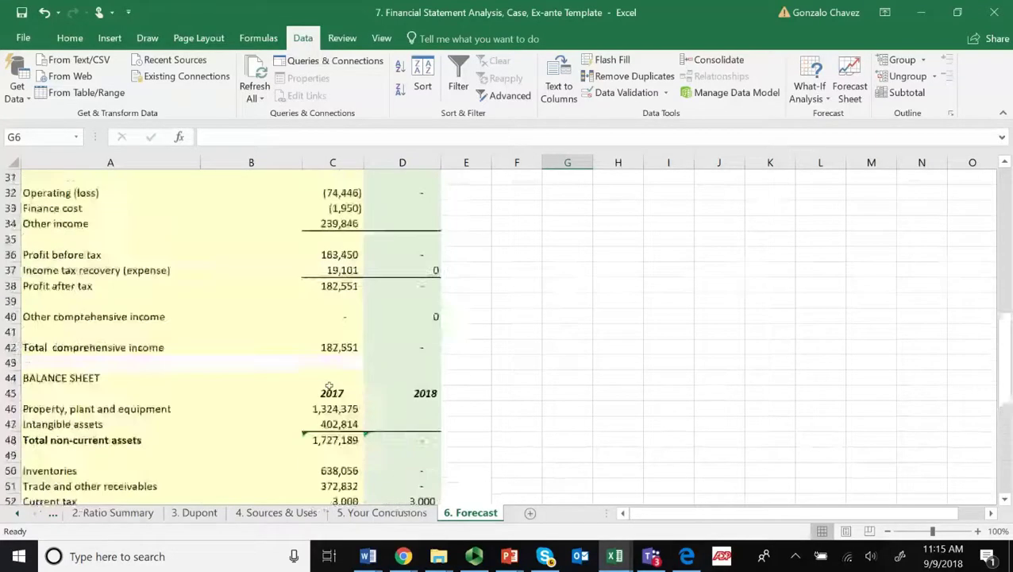
{"action": "scroll", "coordinate": [329, 386], "scroll_direction": "up", "scroll_amount": 2}
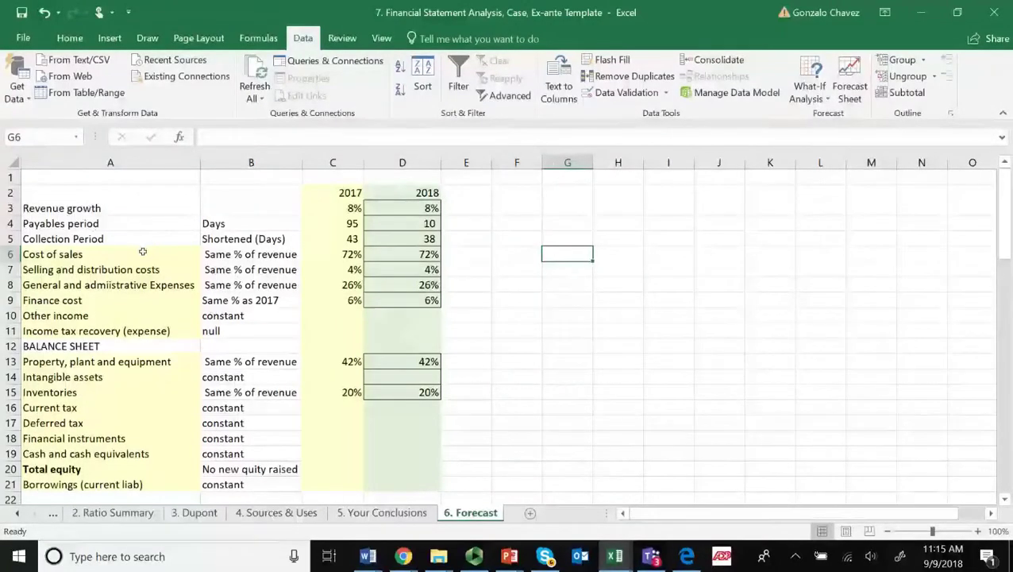
{"action": "left_click", "coordinate": [64, 212]}
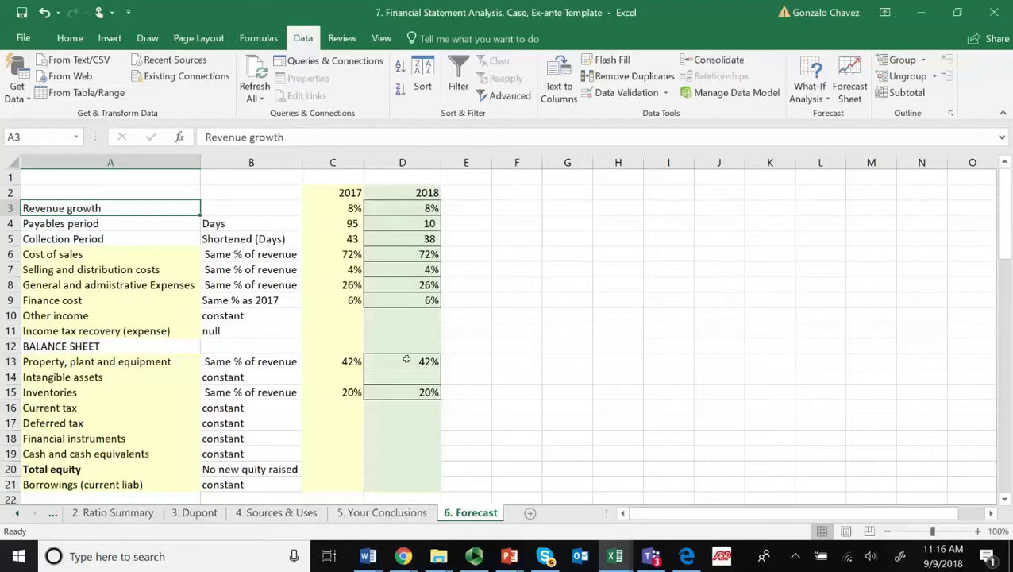
{"action": "left_click", "coordinate": [426, 212]}
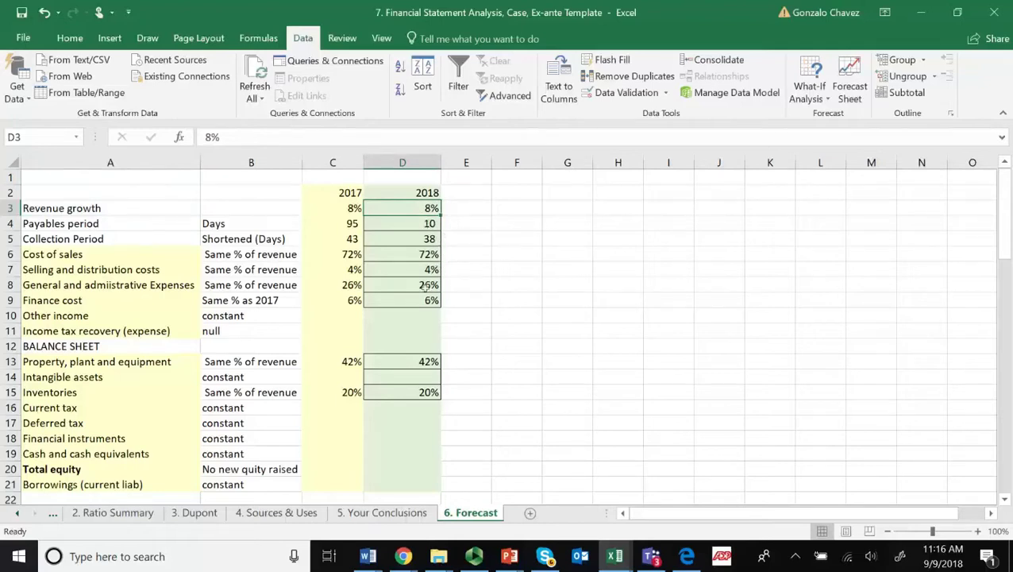
{"action": "left_click", "coordinate": [347, 227]}
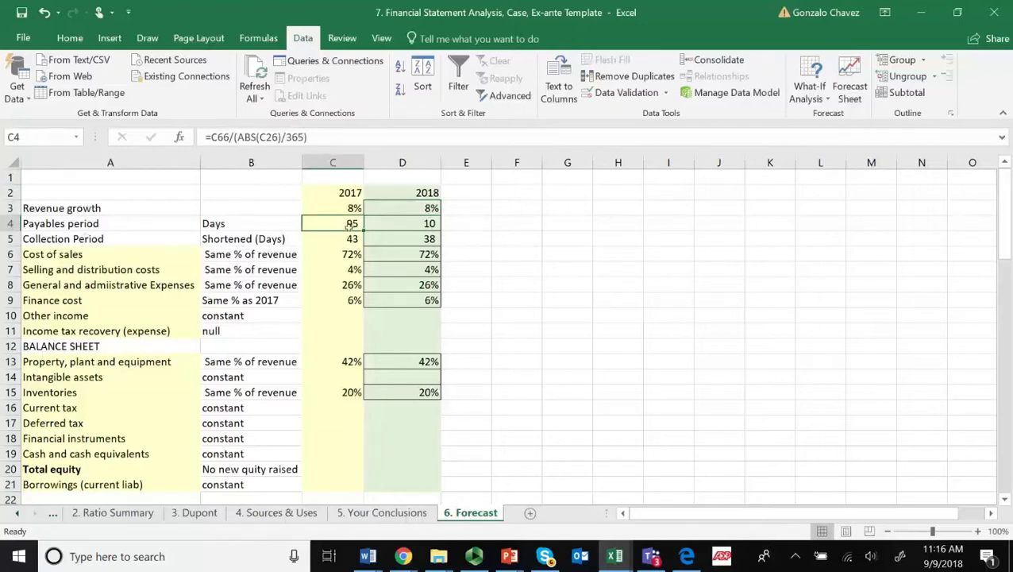
{"action": "left_click", "coordinate": [424, 225]}
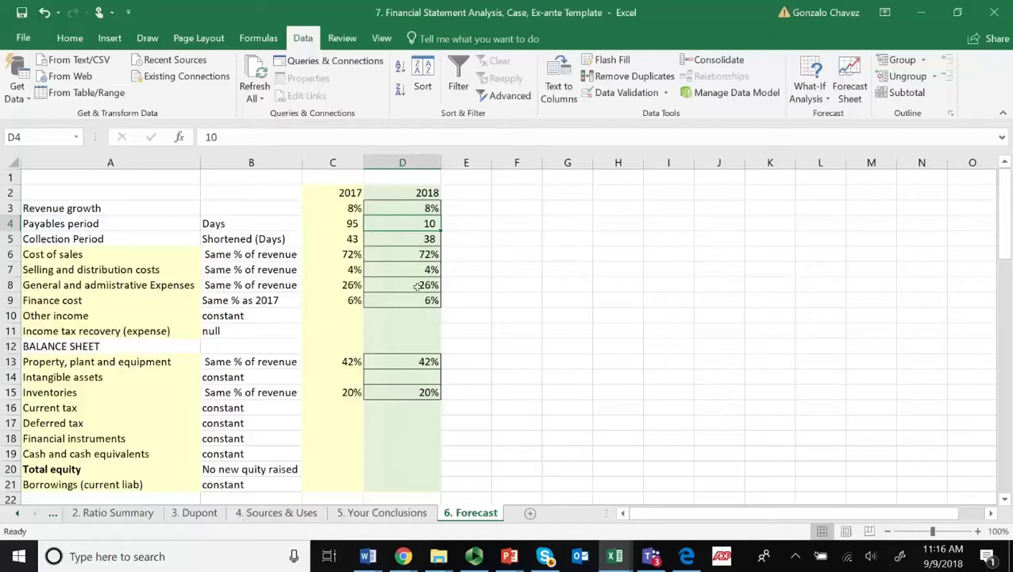
Calculate 2018 revenue in D25 with =C25*(1+D3), growing 2017 revenue by the 2018 growth rate
{"action": "scroll", "coordinate": [413, 379], "scroll_direction": "down", "scroll_amount": 1}
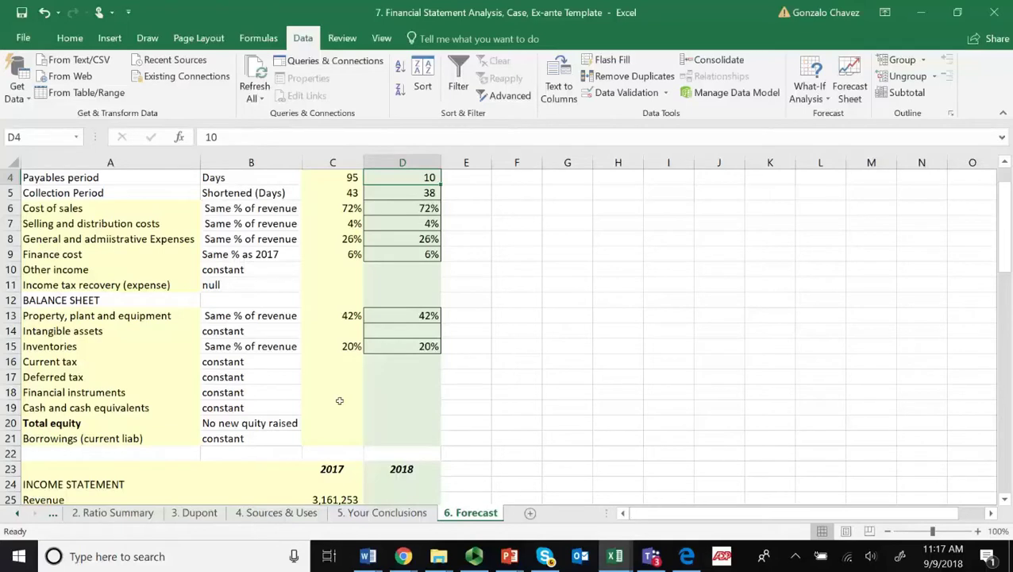
{"action": "scroll", "coordinate": [339, 400], "scroll_direction": "down", "scroll_amount": 2}
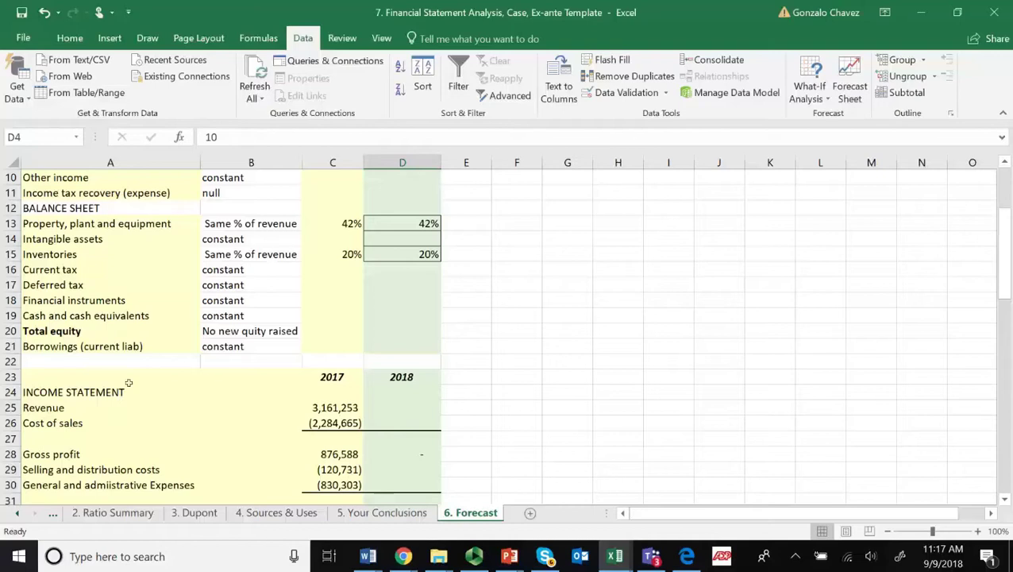
{"action": "left_click", "coordinate": [405, 407]}
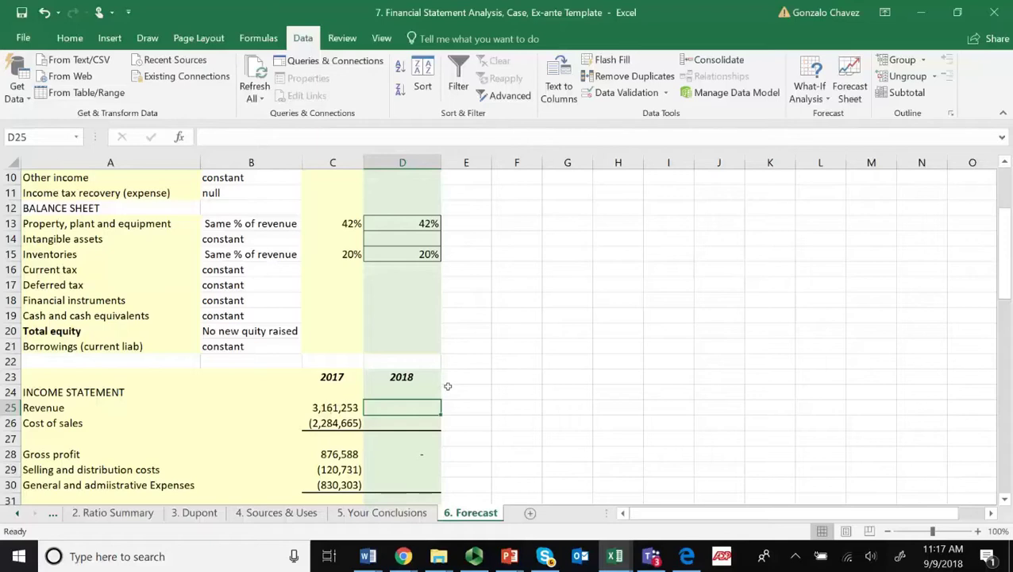
{"action": "type", "text": "="}
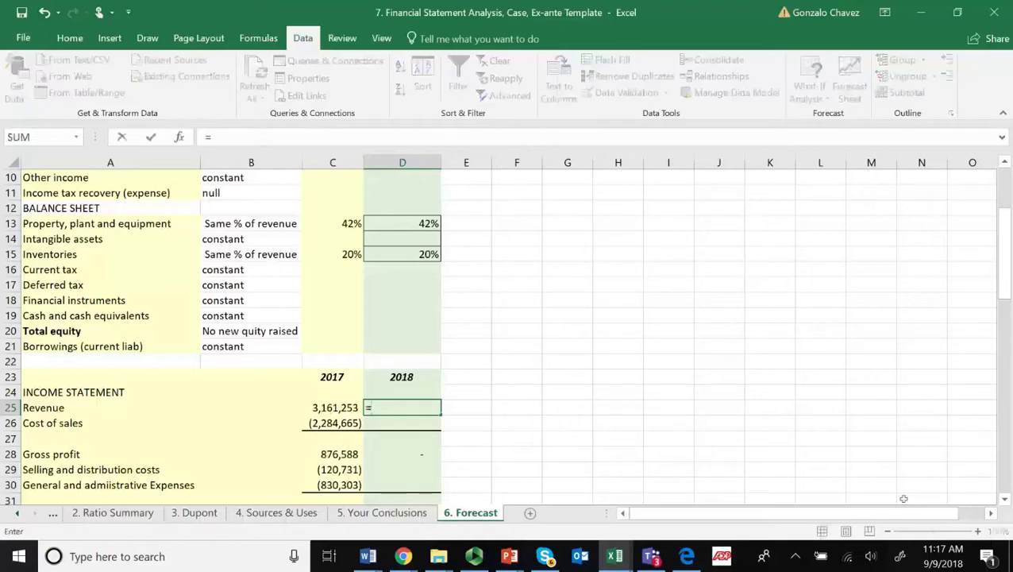
{"action": "key", "text": "Escape"}
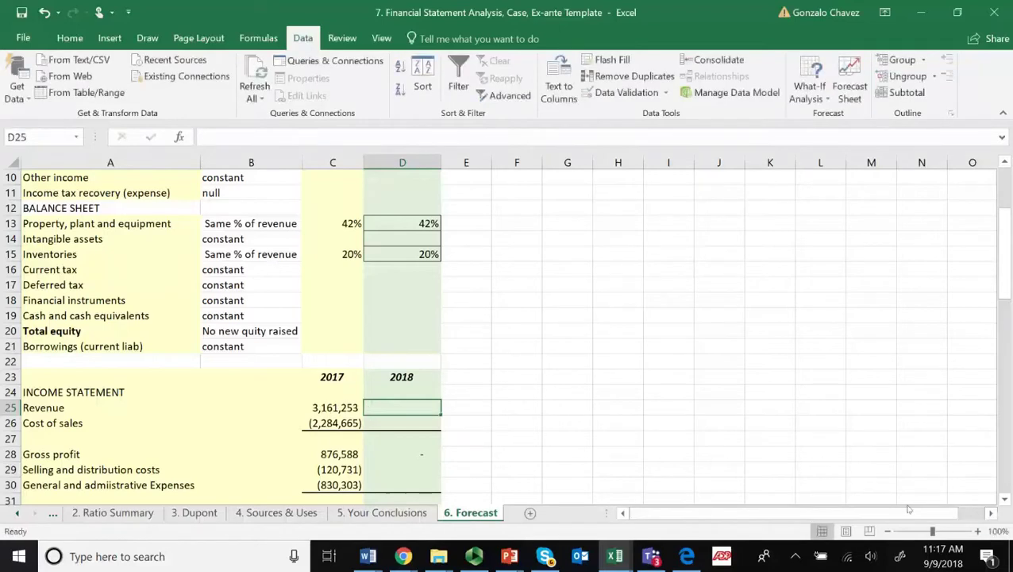
{"action": "left_click", "coordinate": [978, 531]}
{"action": "left_click", "coordinate": [978, 531]}
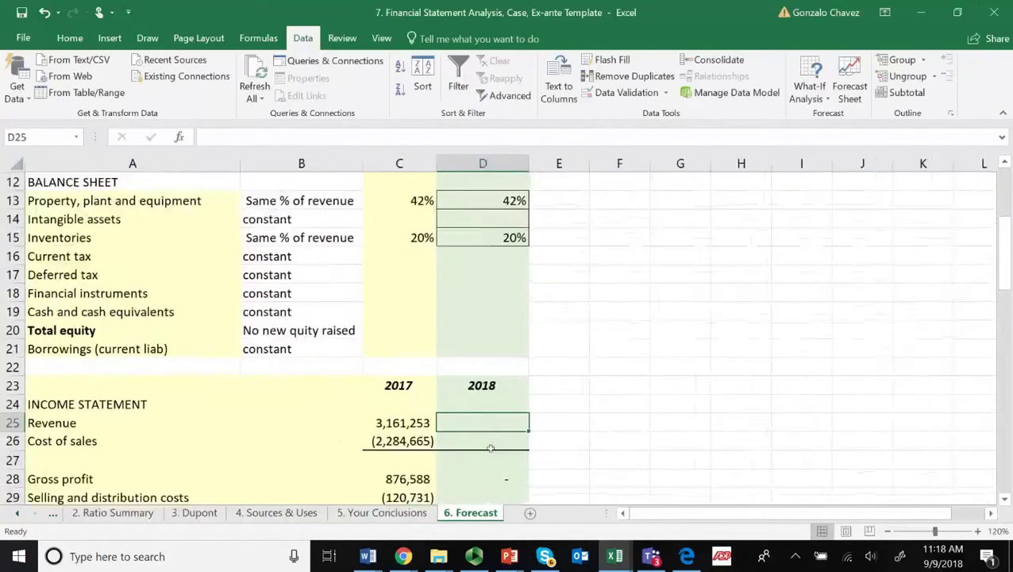
{"action": "type", "text": "="}
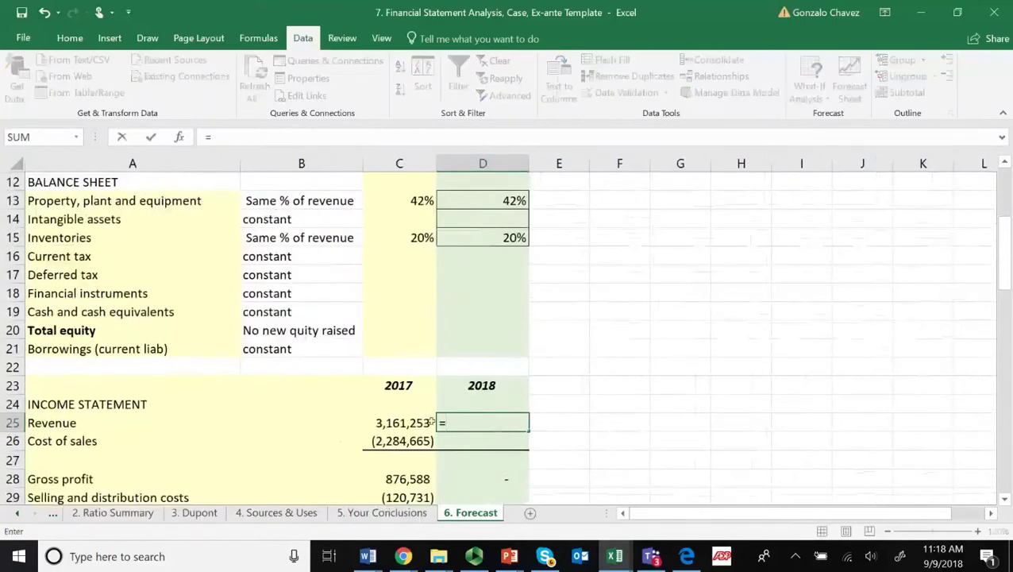
{"action": "left_click", "coordinate": [403, 427]}
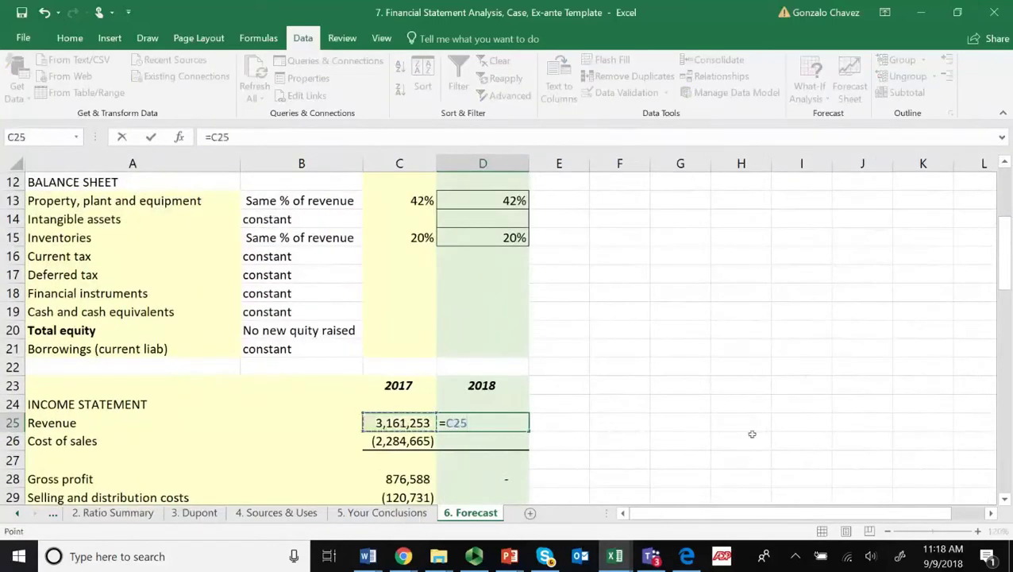
{"action": "type", "text": "*(1+"}
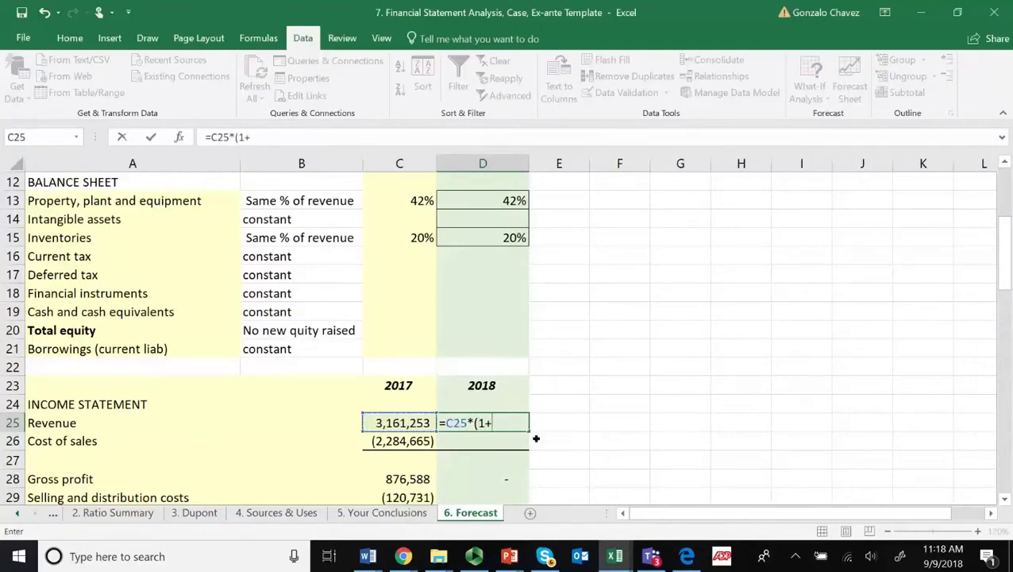
{"action": "scroll", "coordinate": [521, 419], "scroll_direction": "up", "scroll_amount": 4}
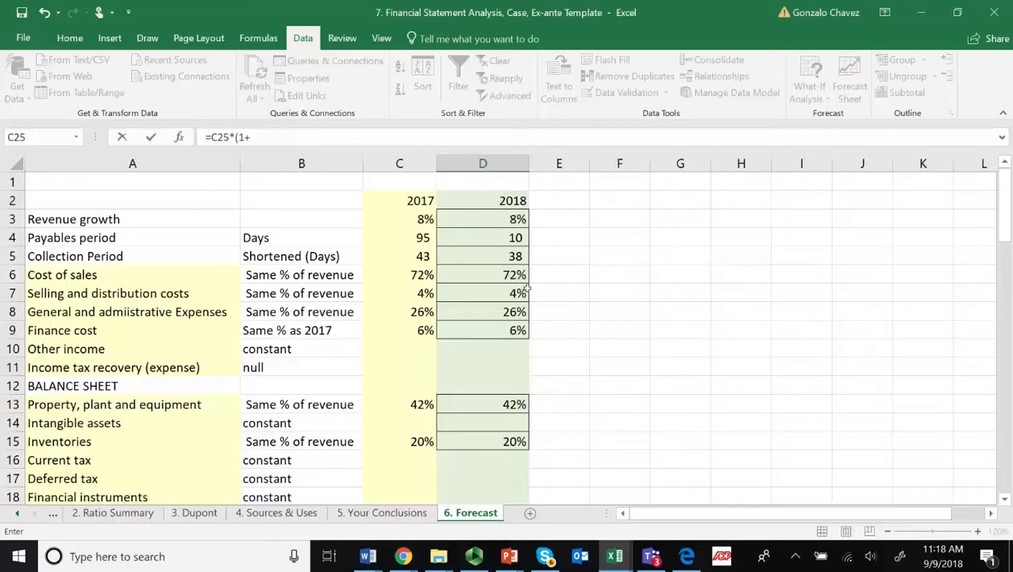
{"action": "left_click", "coordinate": [510, 222]}
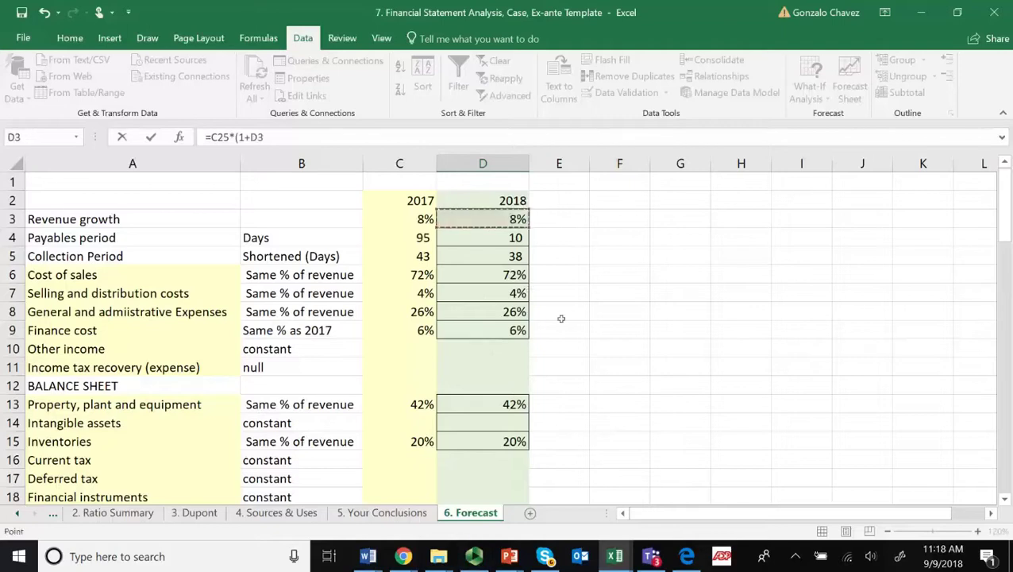
{"action": "scroll", "coordinate": [559, 324], "scroll_direction": "down", "scroll_amount": 4}
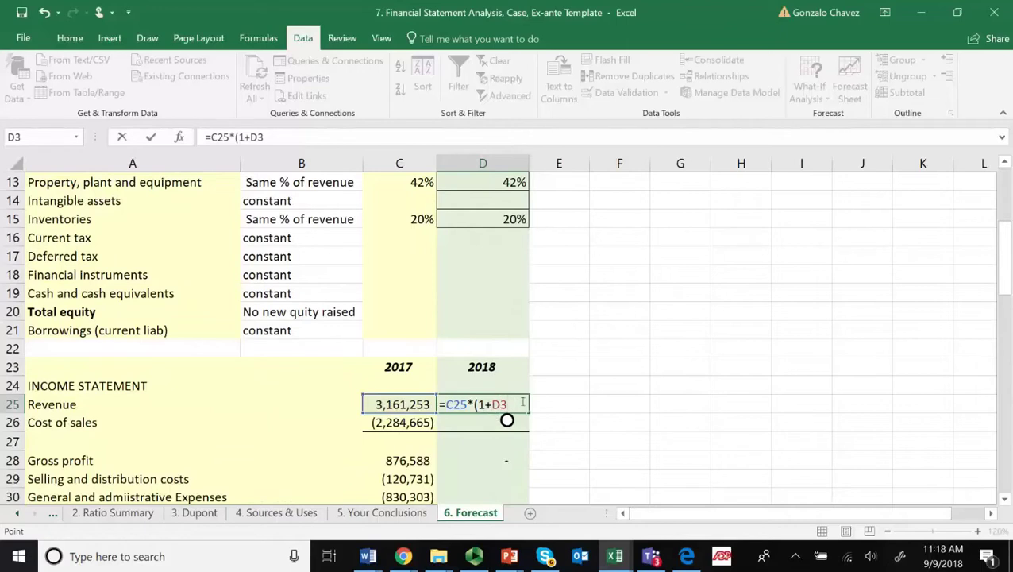
{"action": "type", "text": ")"}
{"action": "scroll", "coordinate": [500, 409], "scroll_direction": "up", "scroll_amount": 3}
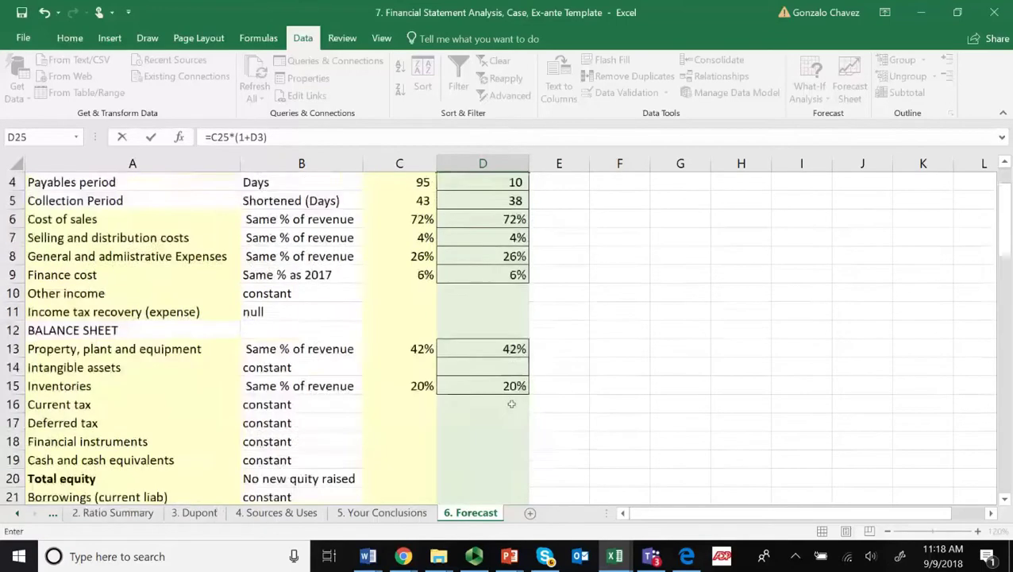
{"action": "scroll", "coordinate": [511, 404], "scroll_direction": "up", "scroll_amount": 1}
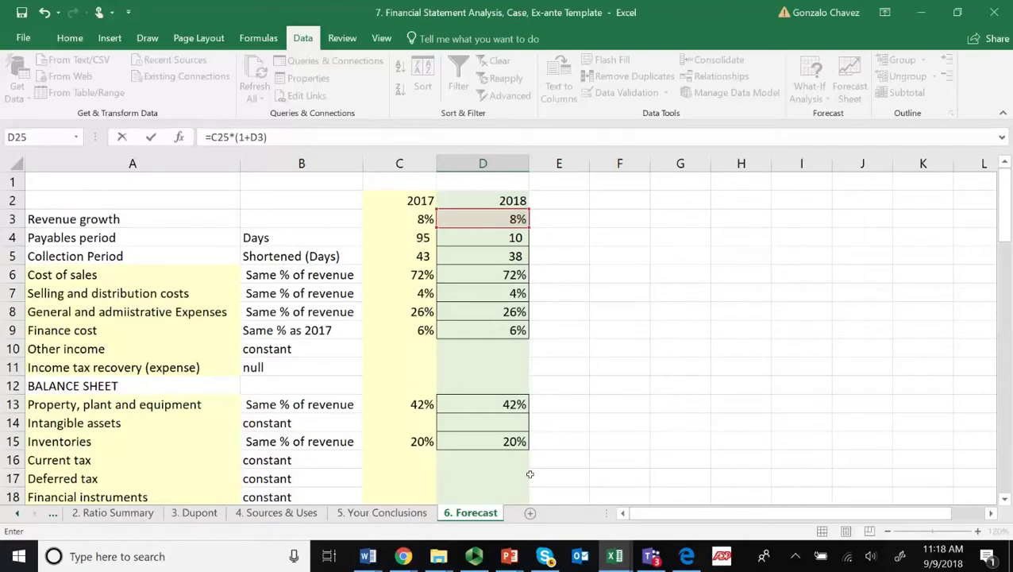
{"action": "scroll", "coordinate": [529, 474], "scroll_direction": "down", "scroll_amount": 5}
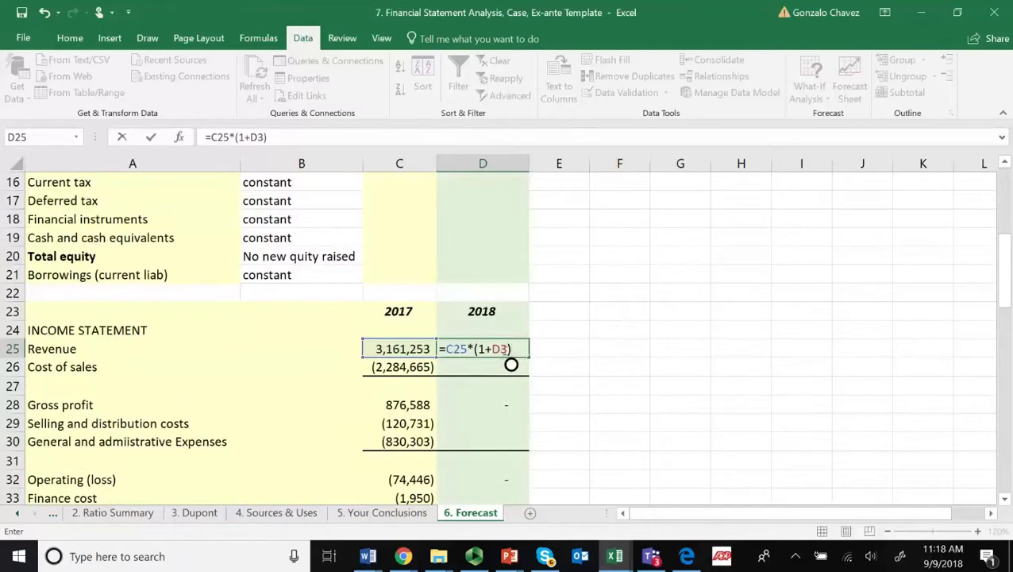
{"action": "key", "text": "Return"}
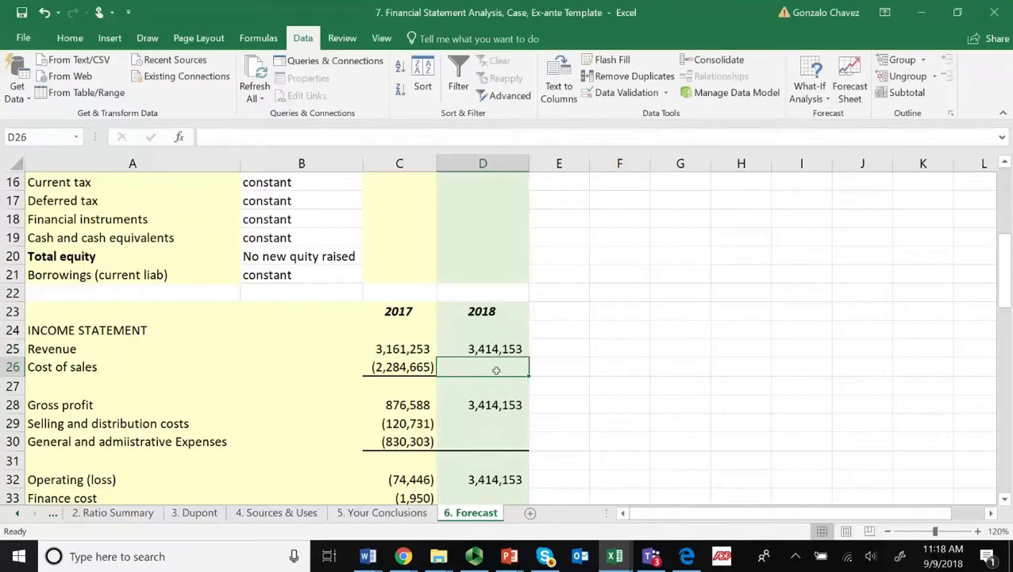
{"action": "type", "text": "="}
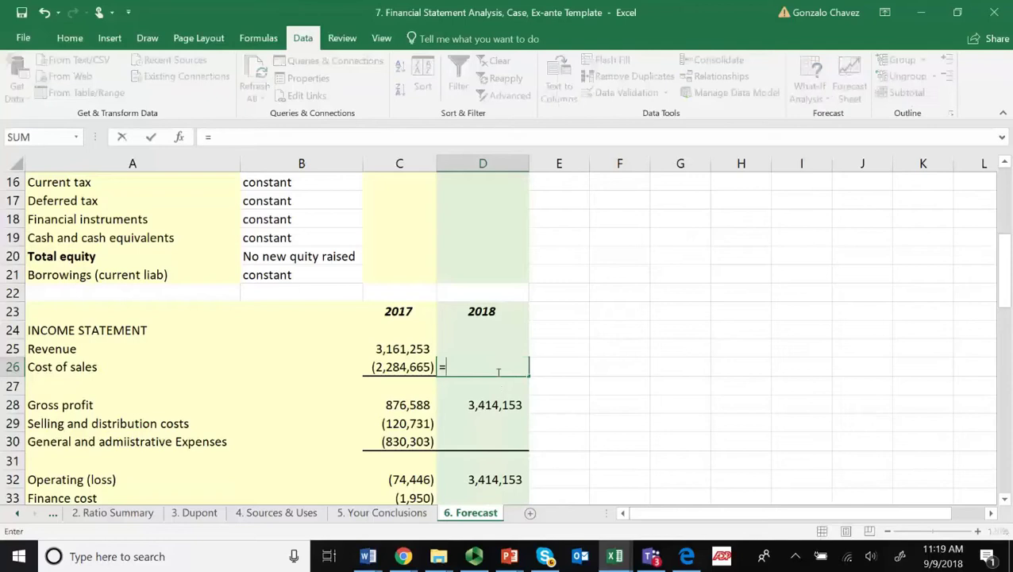
{"action": "scroll", "coordinate": [495, 378], "scroll_direction": "up", "scroll_amount": 5}
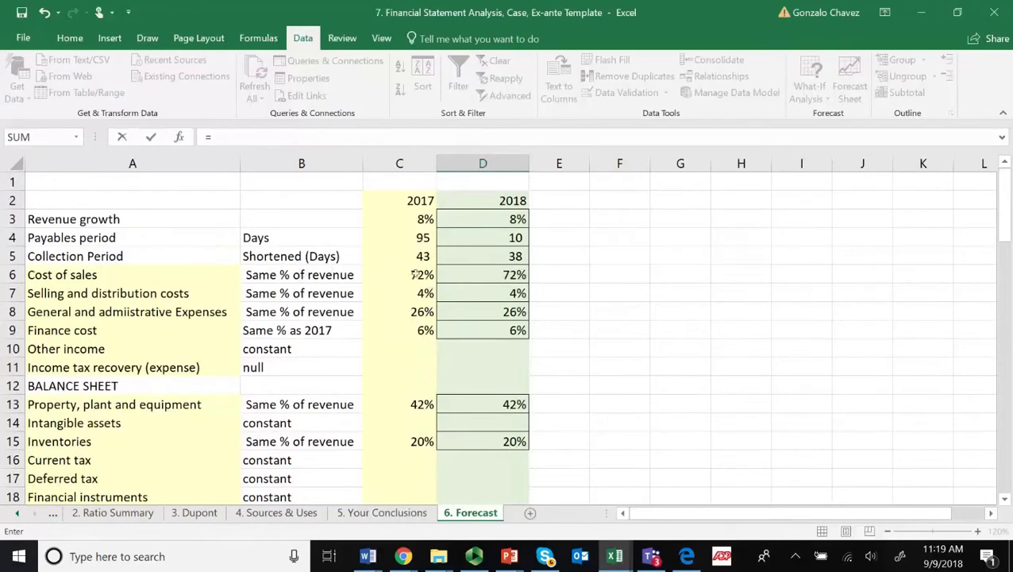
{"action": "left_click", "coordinate": [510, 274]}
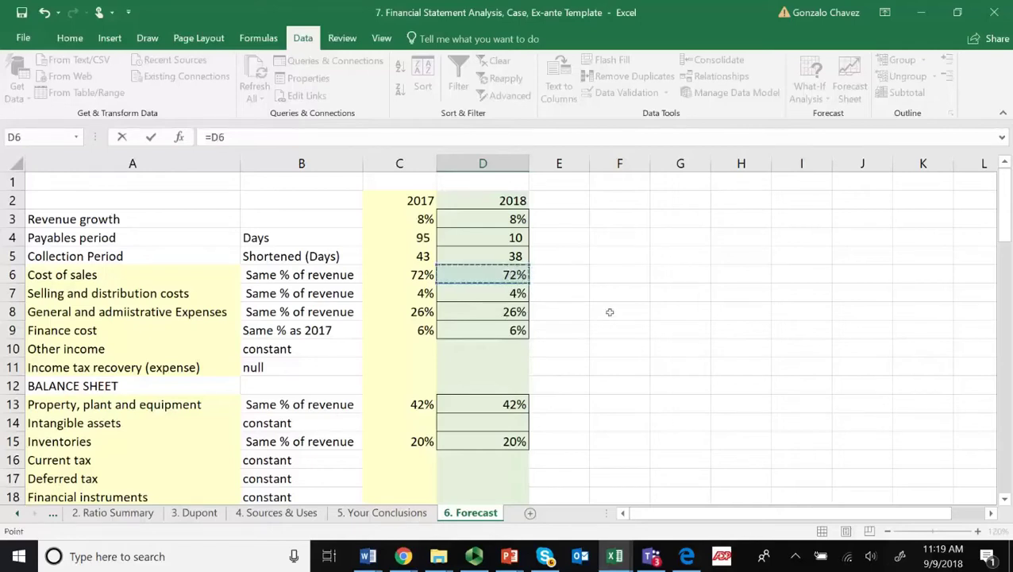
{"action": "scroll", "coordinate": [508, 317], "scroll_direction": "down", "scroll_amount": 5}
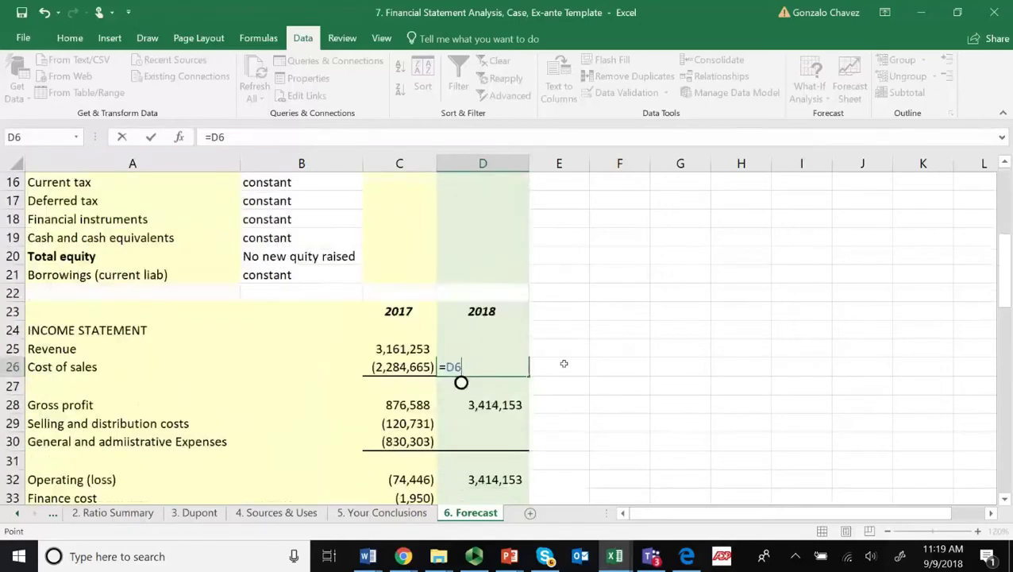
{"action": "type", "text": "*"}
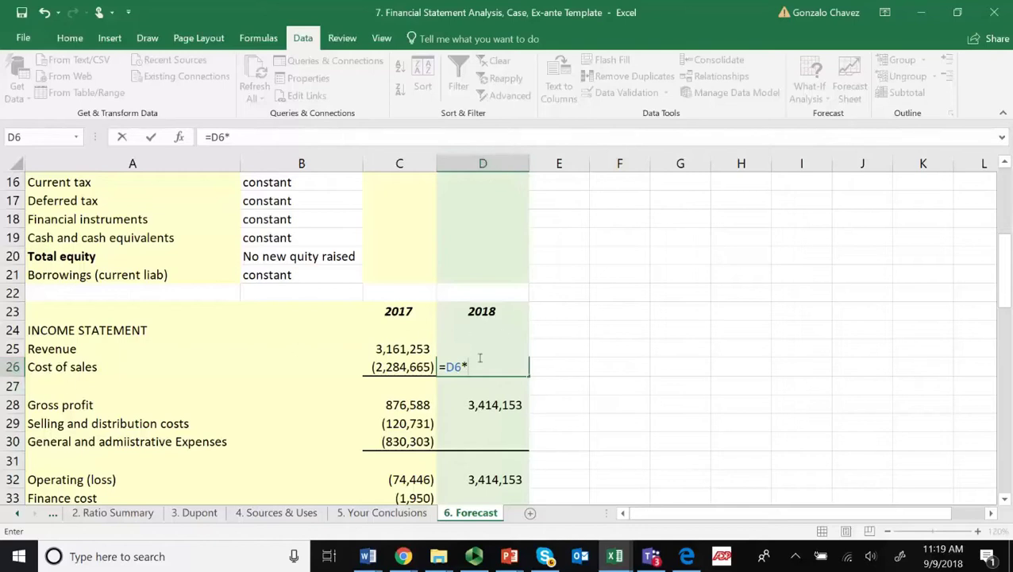
{"action": "type", "text": "D25"}
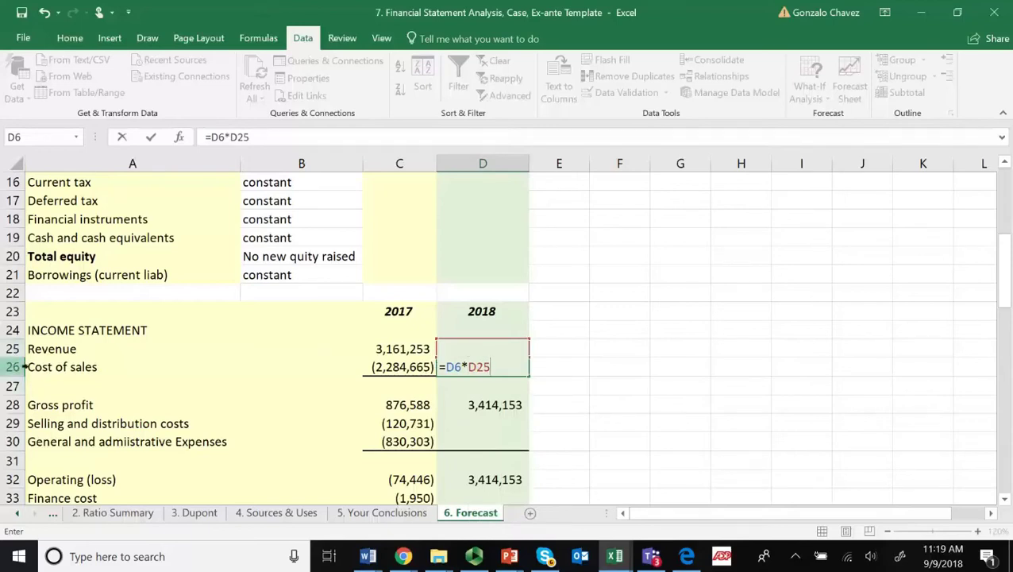
{"action": "key", "text": "BackSpace"}
{"action": "key", "text": "BackSpace"}
{"action": "key", "text": "BackSpace"}
{"action": "key", "text": "BackSpace"}
{"action": "key", "text": "BackSpace"}
{"action": "key", "text": "BackSpace"}
{"action": "key", "text": "BackSpace"}
{"action": "key", "text": "Escape"}
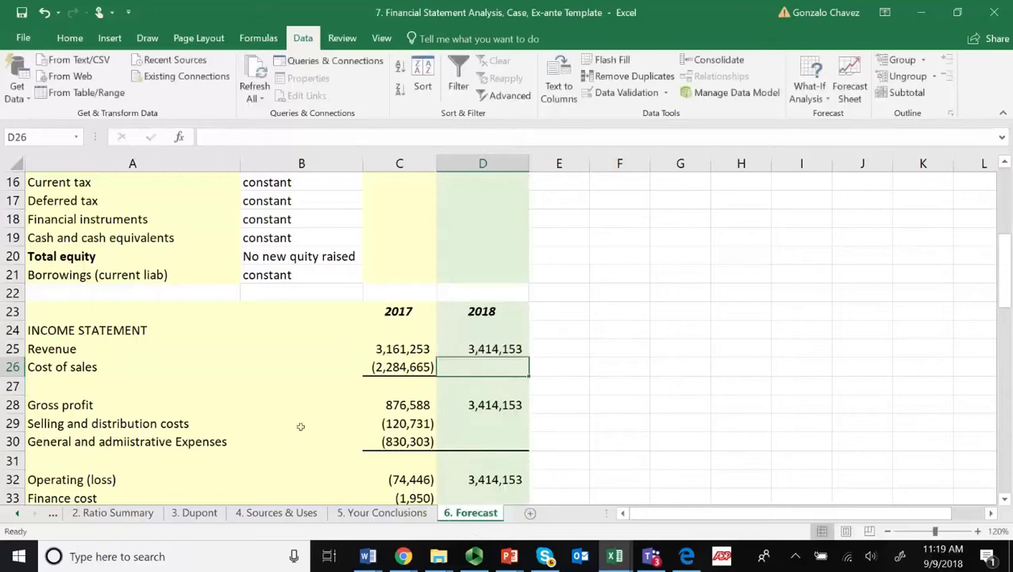
Make rows 25 and 26 taller and calculate 2018 cost of sales in D26 with =D6*D25
{"action": "mouse_move", "coordinate": [19, 377]}
{"action": "left_mouse_down"}
{"action": "mouse_move", "coordinate": [25, 392]}
{"action": "mouse_move", "coordinate": [19, 370]}
{"action": "left_mouse_up"}
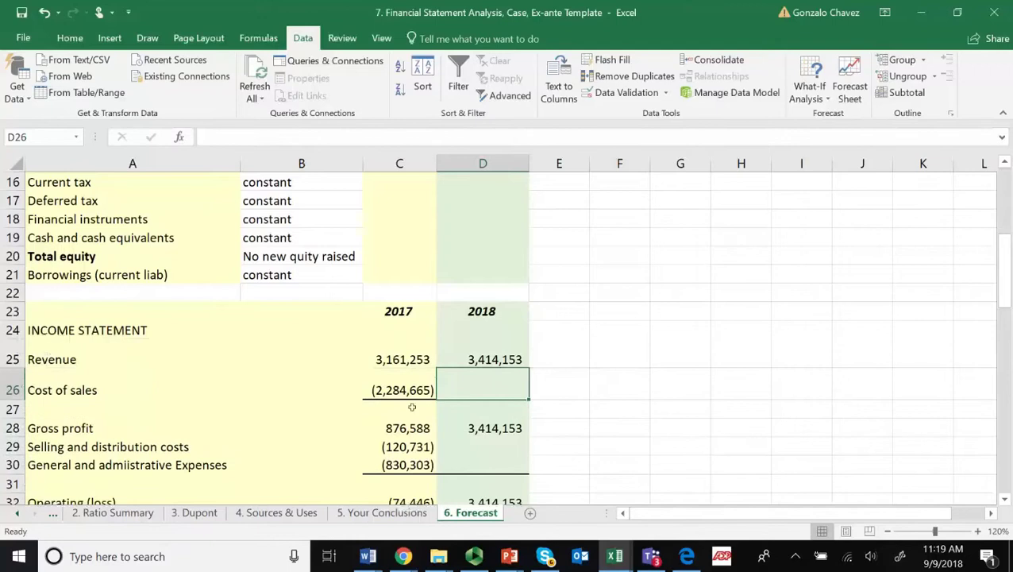
{"action": "type", "text": "="}
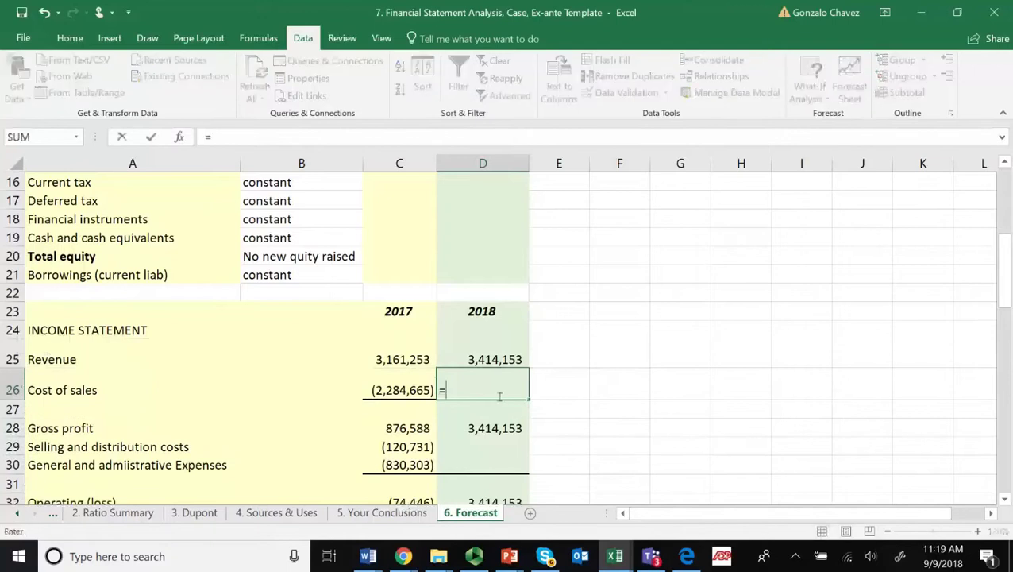
{"action": "scroll", "coordinate": [558, 379], "scroll_direction": "up", "scroll_amount": 5}
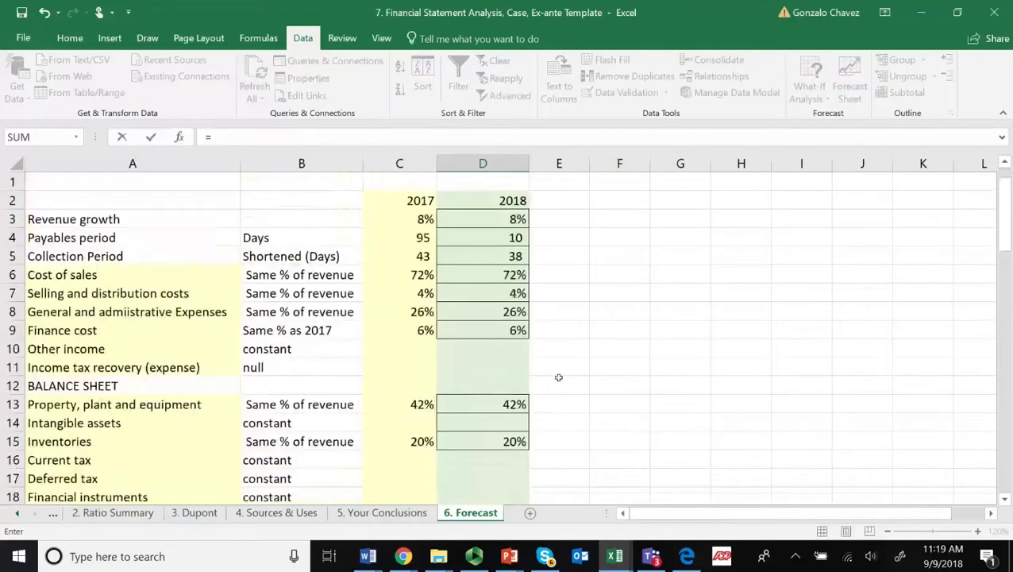
{"action": "left_click", "coordinate": [511, 279]}
{"action": "scroll", "coordinate": [670, 344], "scroll_direction": "down", "scroll_amount": 5}
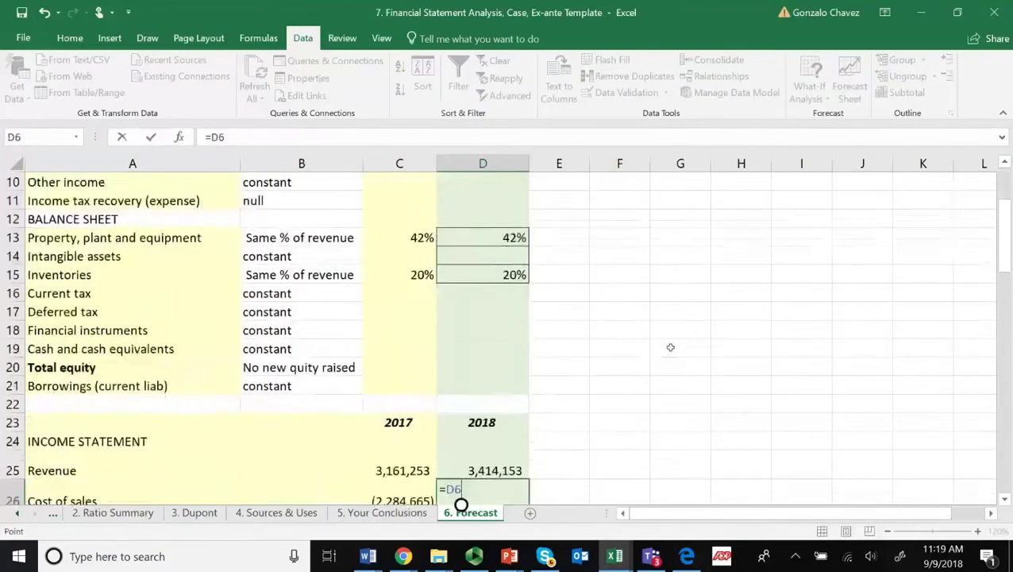
{"action": "type", "text": "*"}
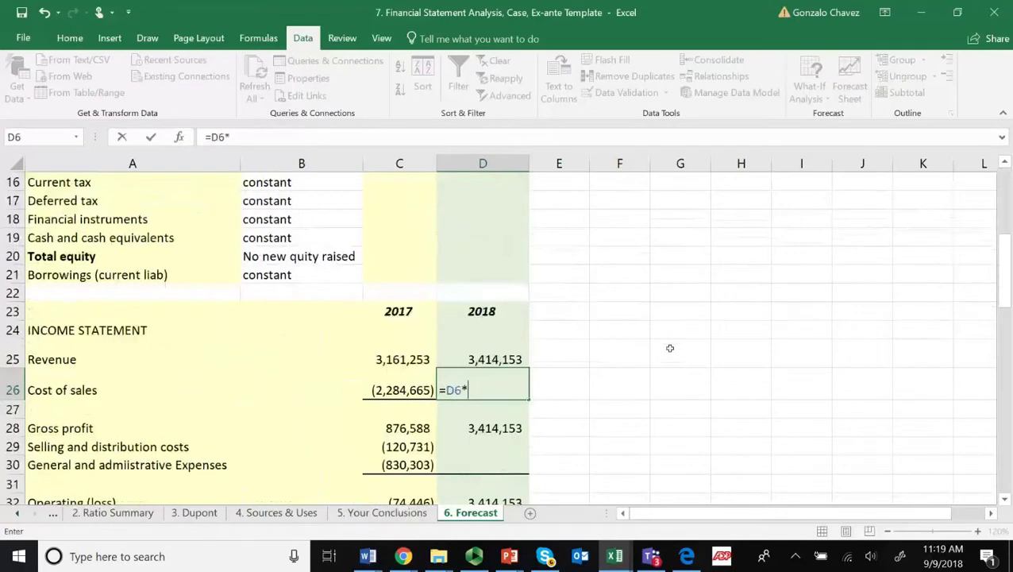
{"action": "left_click", "coordinate": [501, 361]}
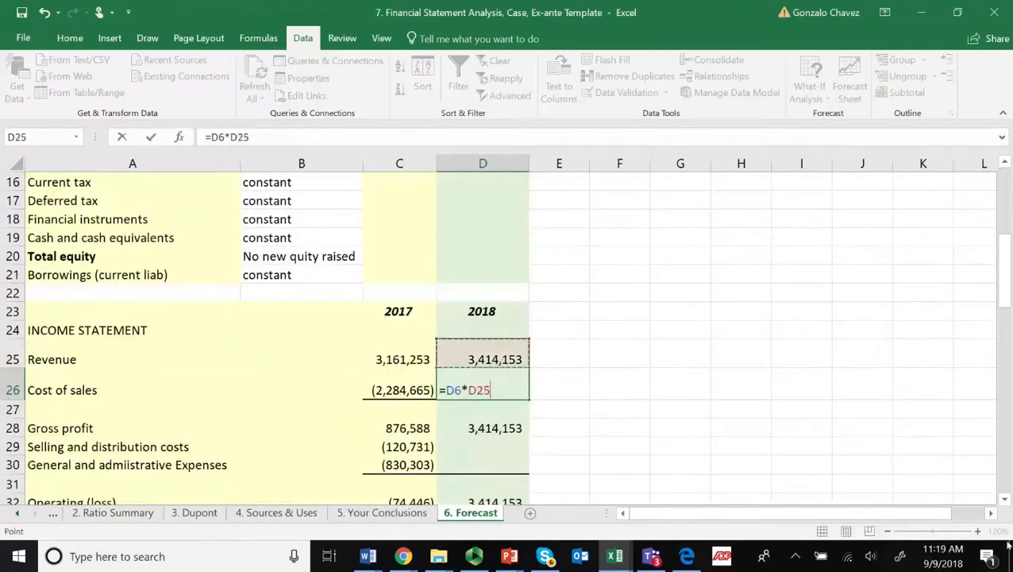
{"action": "key", "text": "Return"}
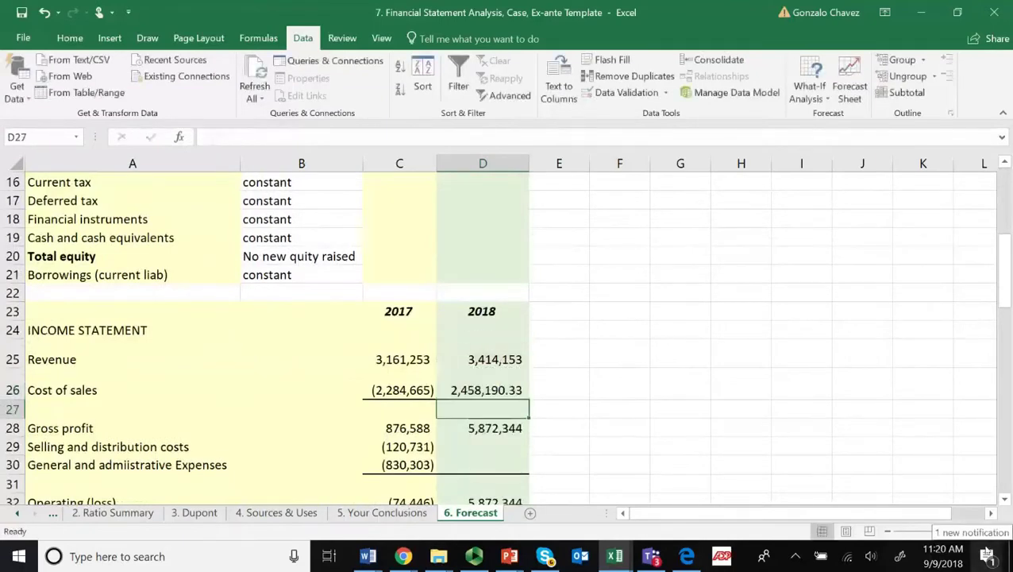
Turn the 2018 cost of sales in D26 into a negative amount with =-D6*D25
{"action": "left_click", "coordinate": [473, 388]}
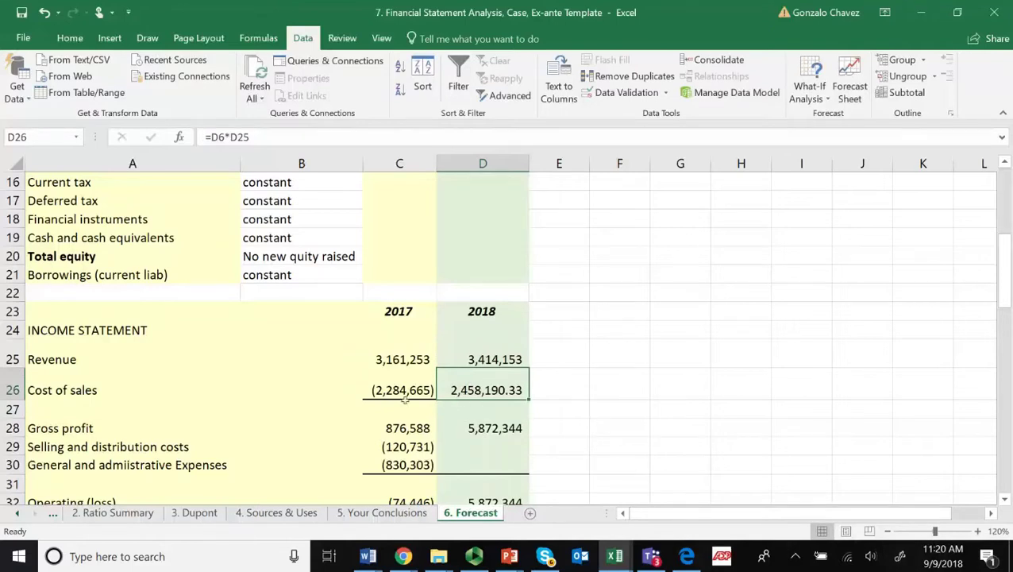
{"action": "left_click", "coordinate": [221, 139]}
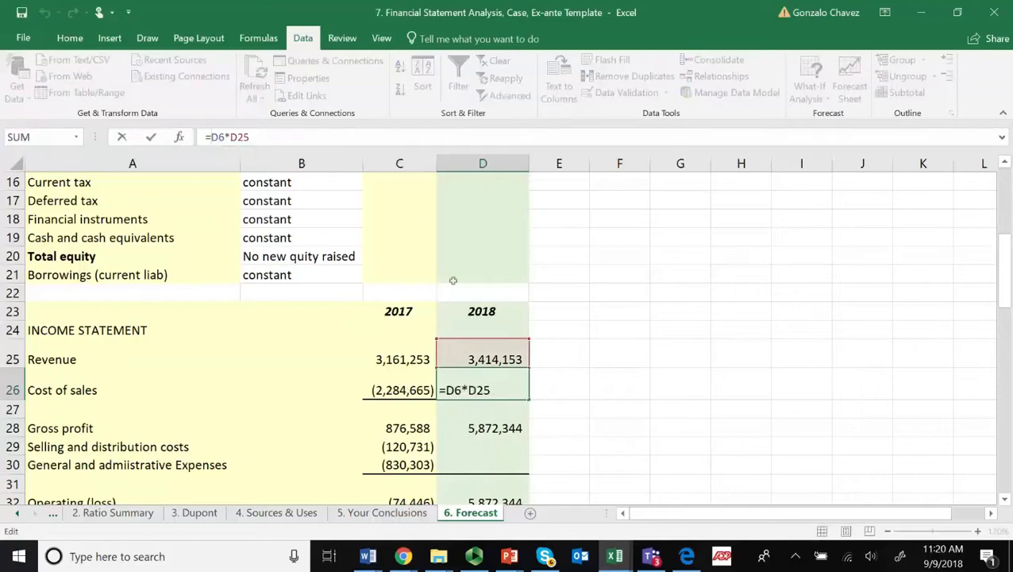
{"action": "type", "text": "-"}
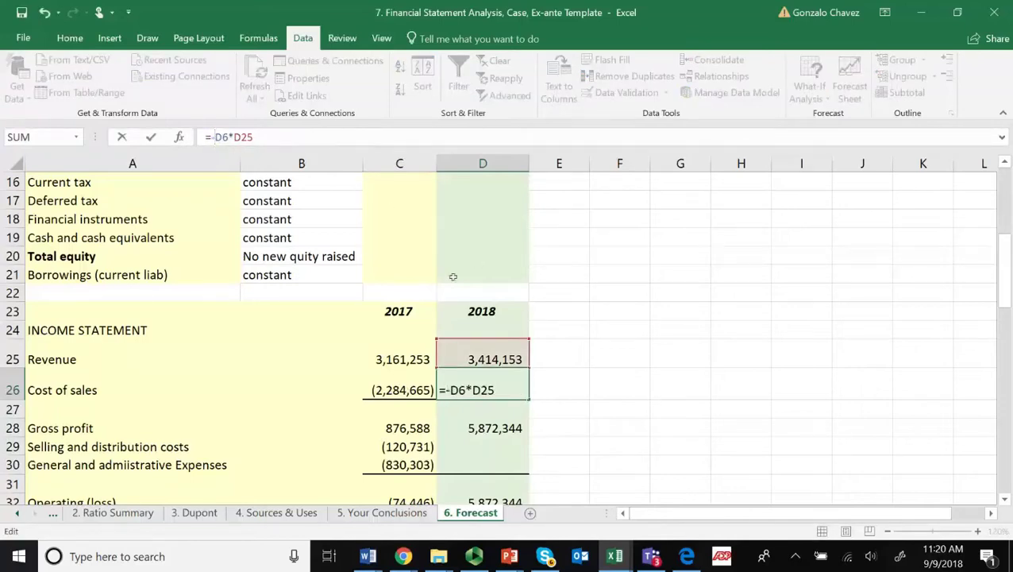
{"action": "key", "text": "Return"}
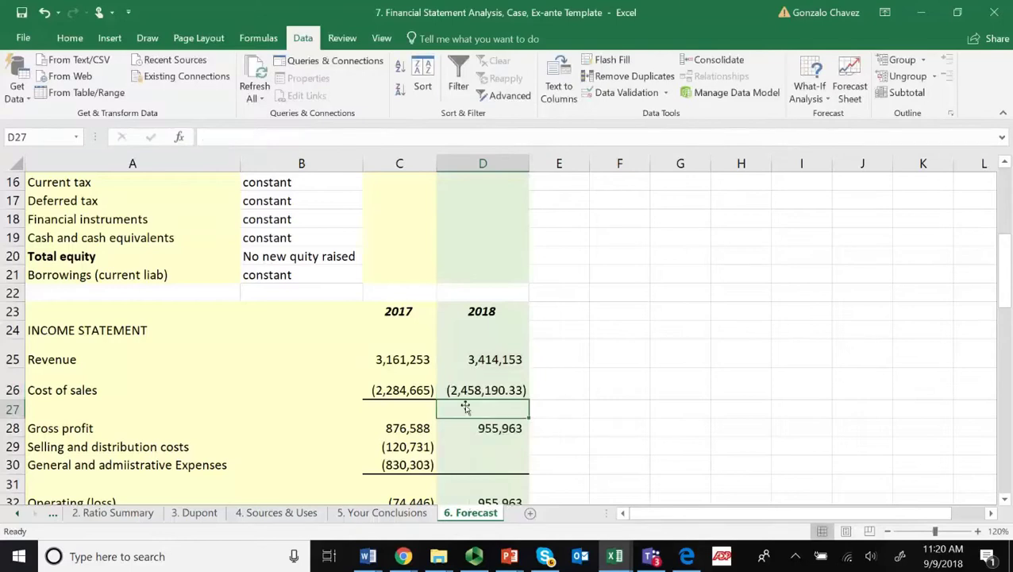
Check the 2018 gross profit formula and calculate selling and distribution costs in D29 with =-D7*D25
{"action": "left_click", "coordinate": [494, 433]}
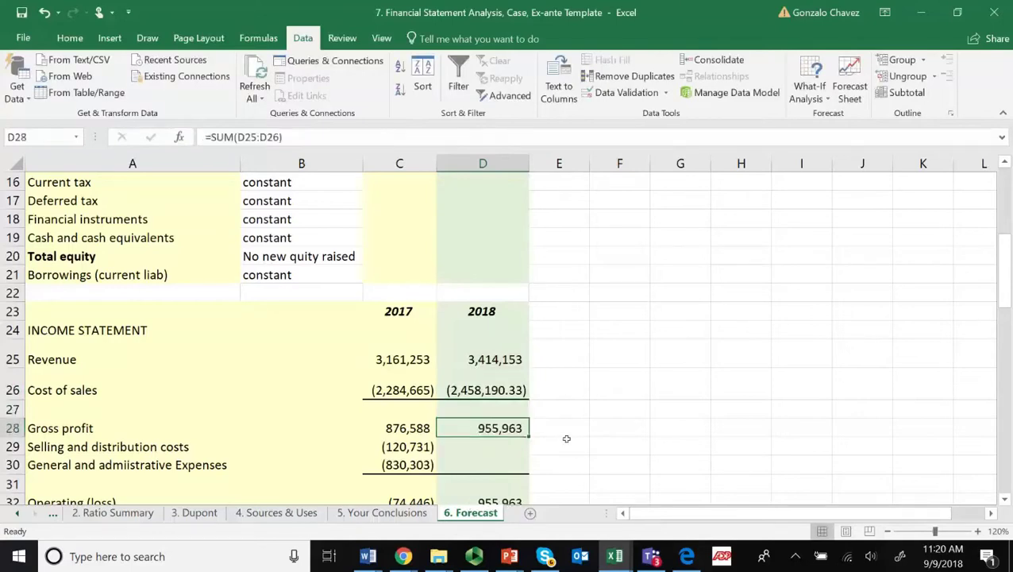
{"action": "left_click", "coordinate": [490, 451]}
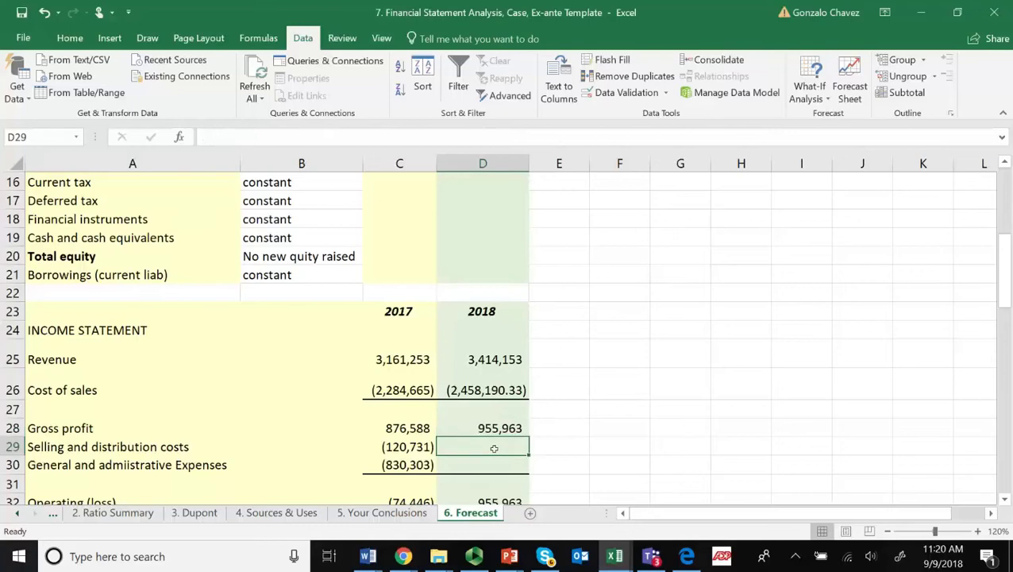
{"action": "type", "text": "=-"}
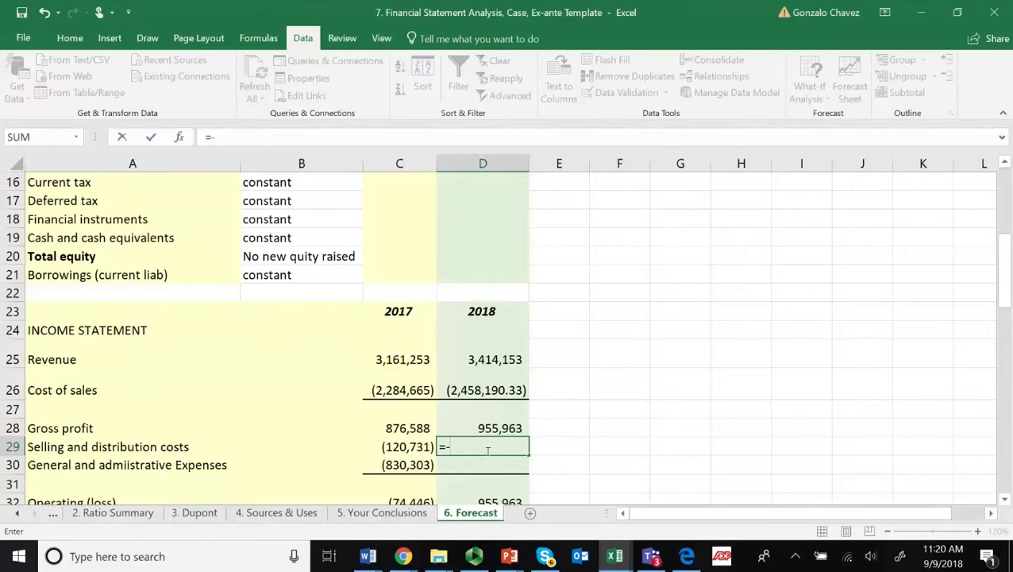
{"action": "scroll", "coordinate": [487, 450], "scroll_direction": "up", "scroll_amount": 5}
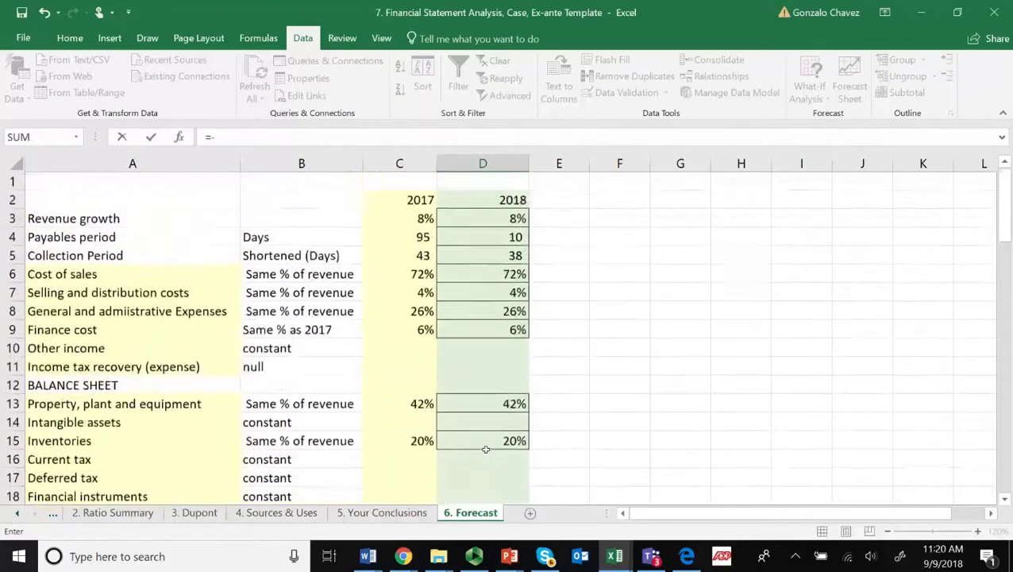
{"action": "left_click", "coordinate": [502, 293]}
{"action": "type", "text": "*"}
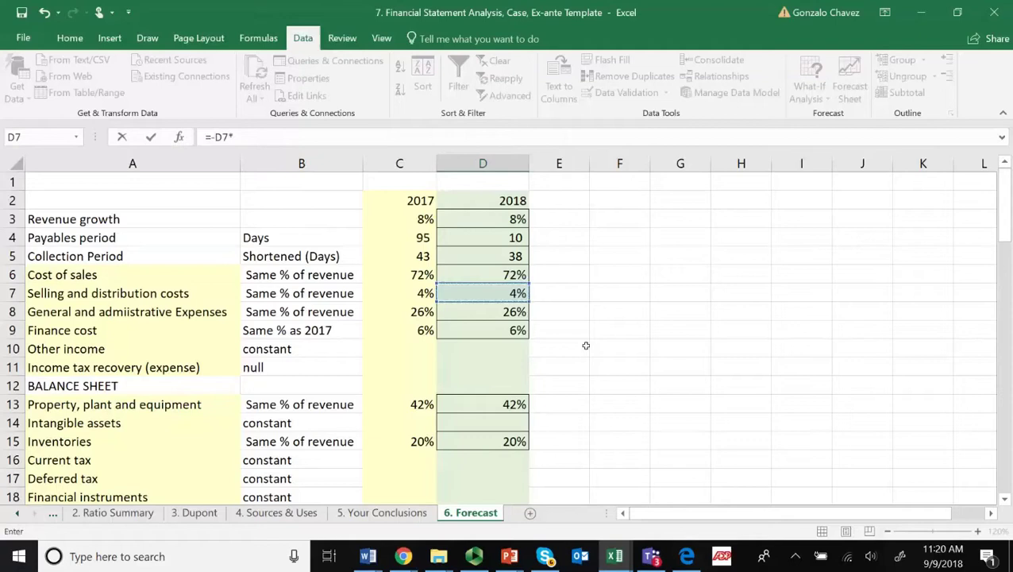
{"action": "scroll", "coordinate": [578, 372], "scroll_direction": "down", "scroll_amount": 6}
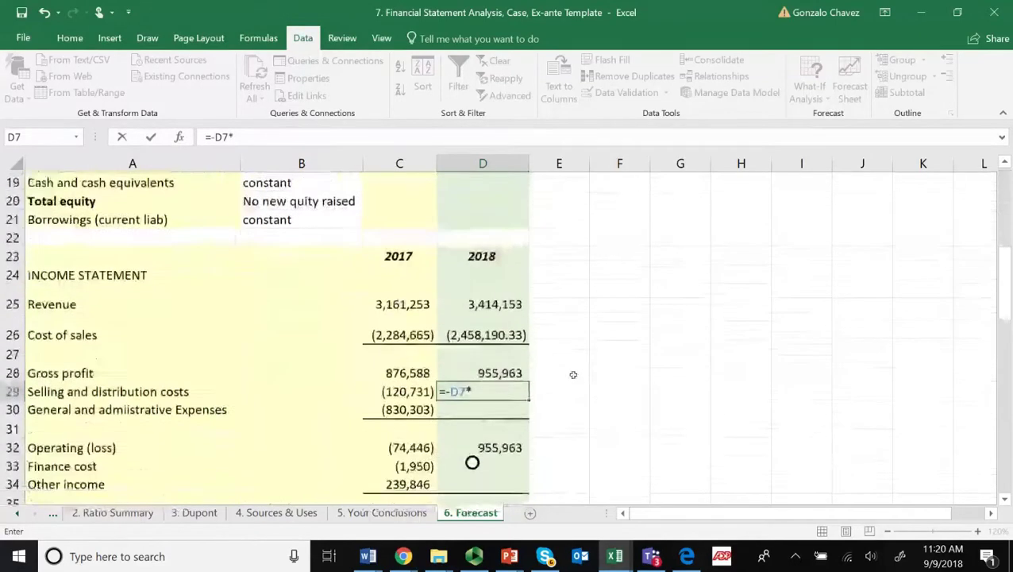
{"action": "left_click", "coordinate": [496, 308]}
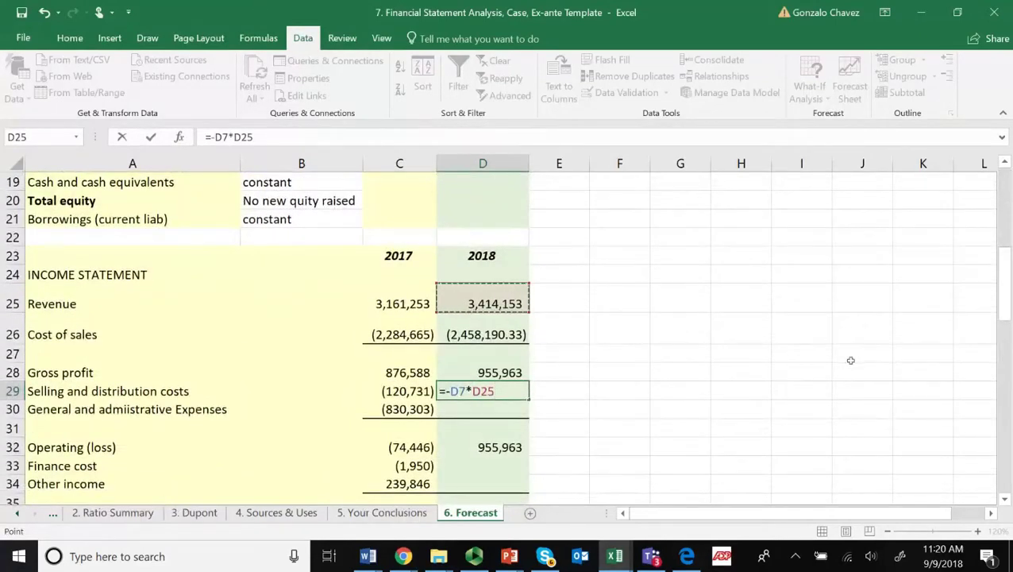
{"action": "key", "text": "Return"}
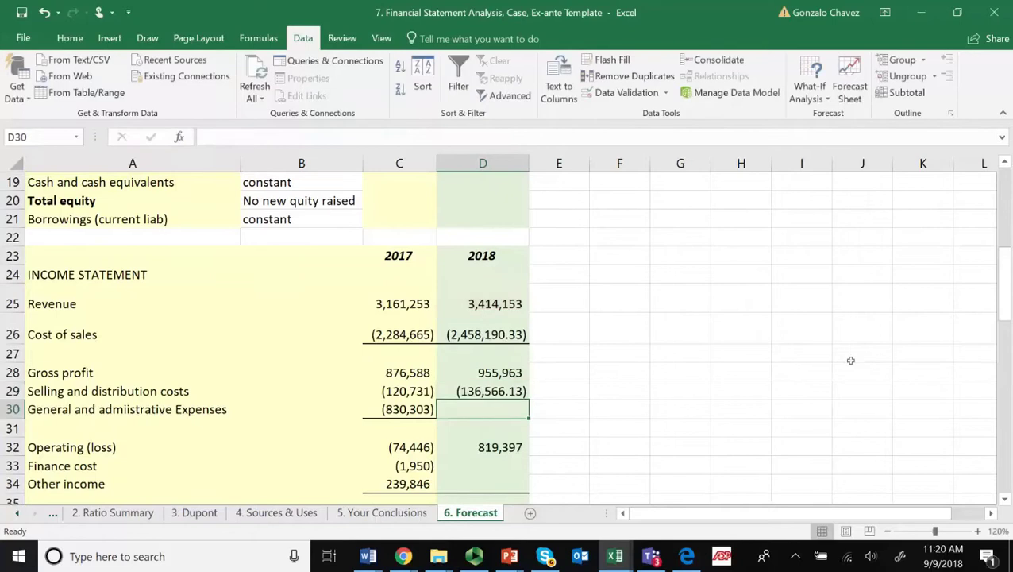
Increase the row heights of the selling and distribution costs and general and administrative expenses lines, rows 29 and 30
{"action": "type", "text": "="}
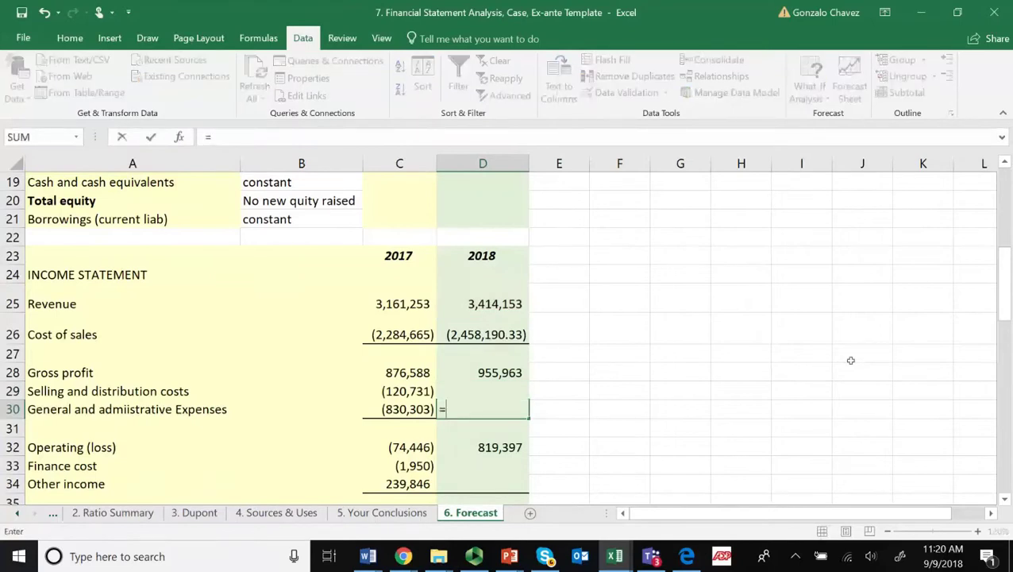
{"action": "key", "text": "Escape"}
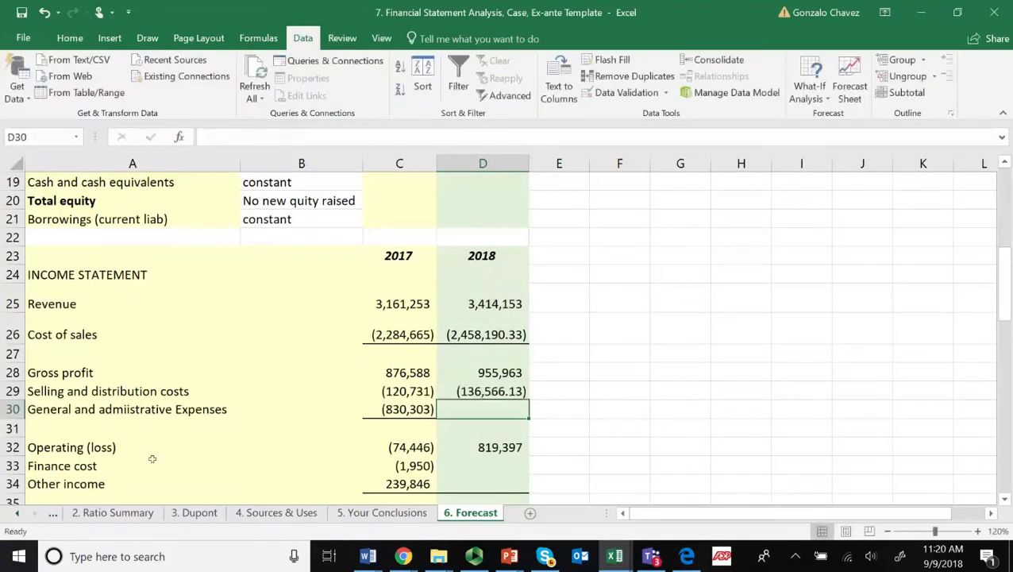
{"action": "left_click_drag", "start_coordinate": [14, 427], "coordinate": [14, 443]}
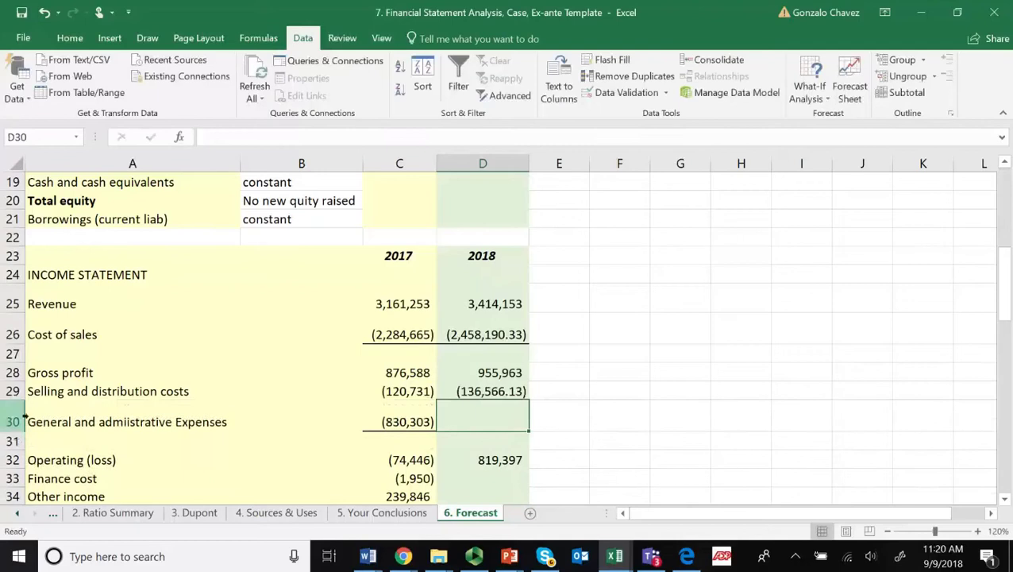
{"action": "left_click_drag", "start_coordinate": [25, 409], "coordinate": [24, 419]}
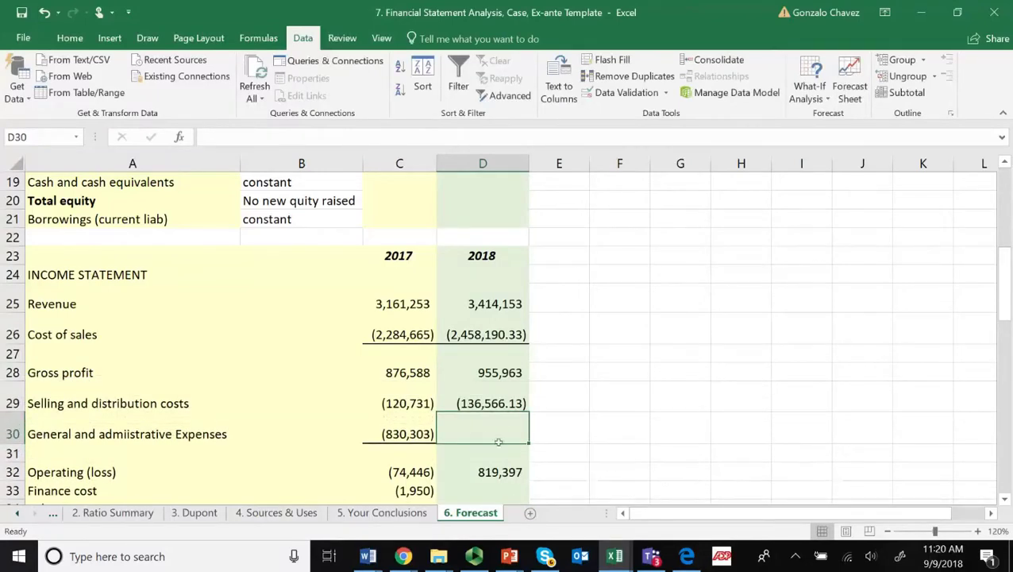
Calculate 2018 general and administrative expenses in D30 as a negative share of revenue with =-D8*D25
{"action": "type", "text": "="}
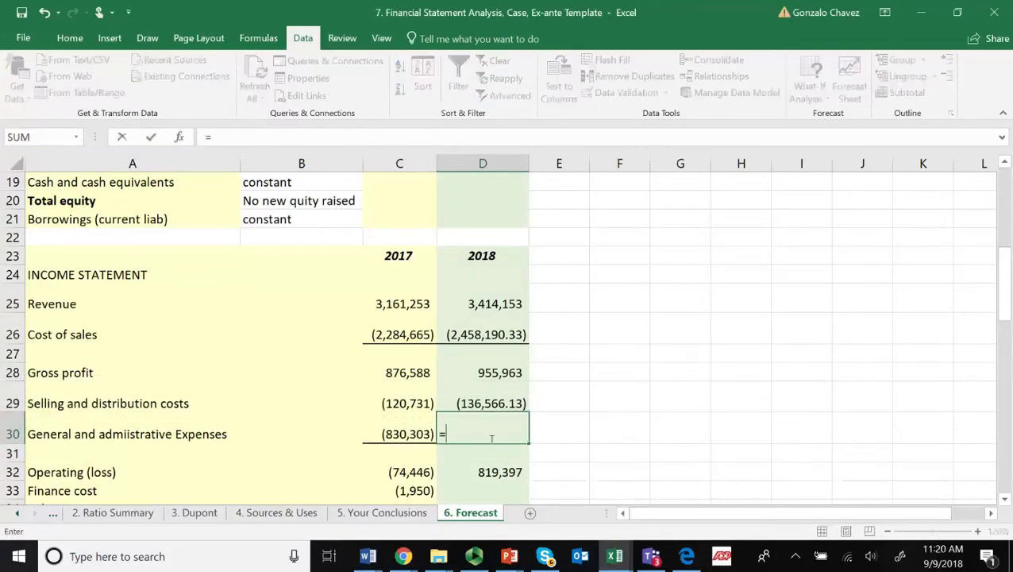
{"action": "type", "text": "-"}
{"action": "scroll", "coordinate": [489, 438], "scroll_direction": "up", "scroll_amount": 3}
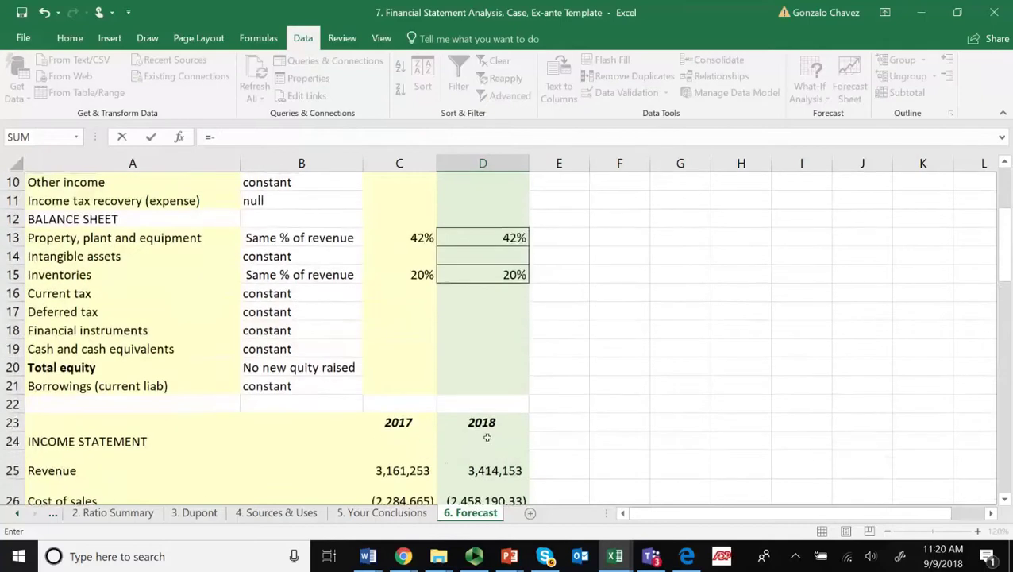
{"action": "scroll", "coordinate": [487, 436], "scroll_direction": "up", "scroll_amount": 2}
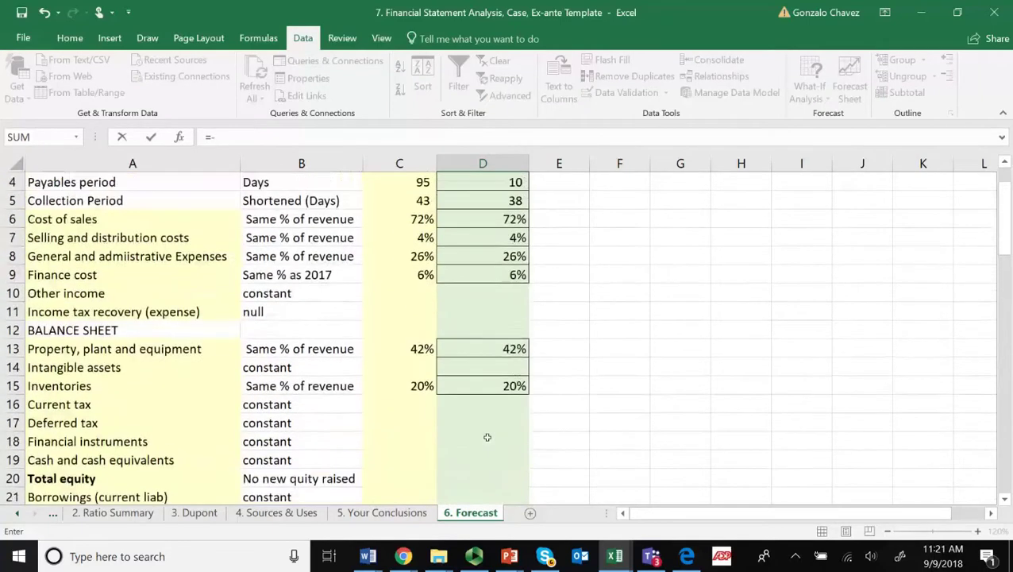
{"action": "left_click", "coordinate": [496, 259]}
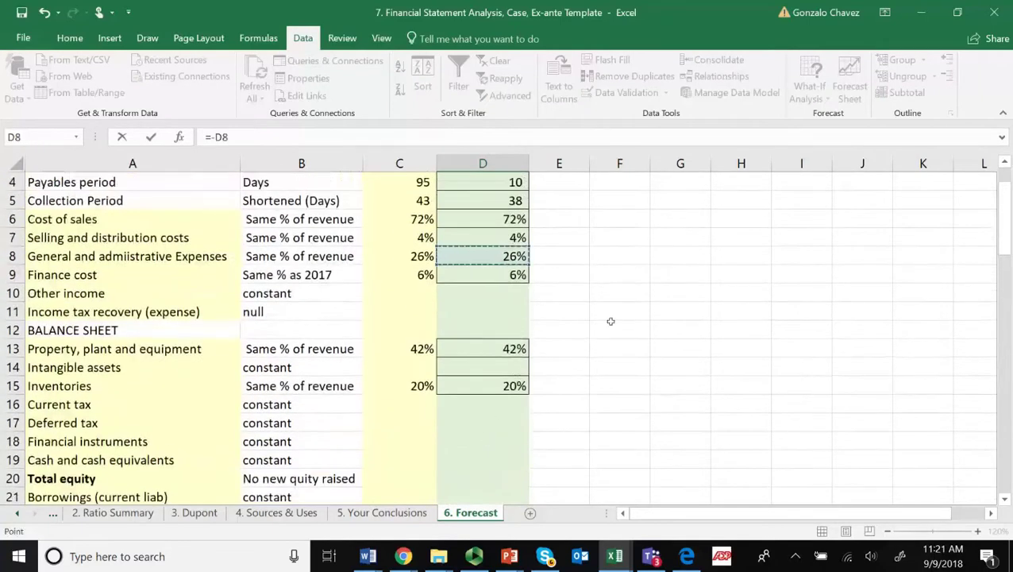
{"action": "type", "text": "*"}
{"action": "scroll", "coordinate": [516, 373], "scroll_direction": "down", "scroll_amount": 4}
{"action": "left_click", "coordinate": [501, 365]}
{"action": "scroll", "coordinate": [697, 428], "scroll_direction": "down", "scroll_amount": 1}
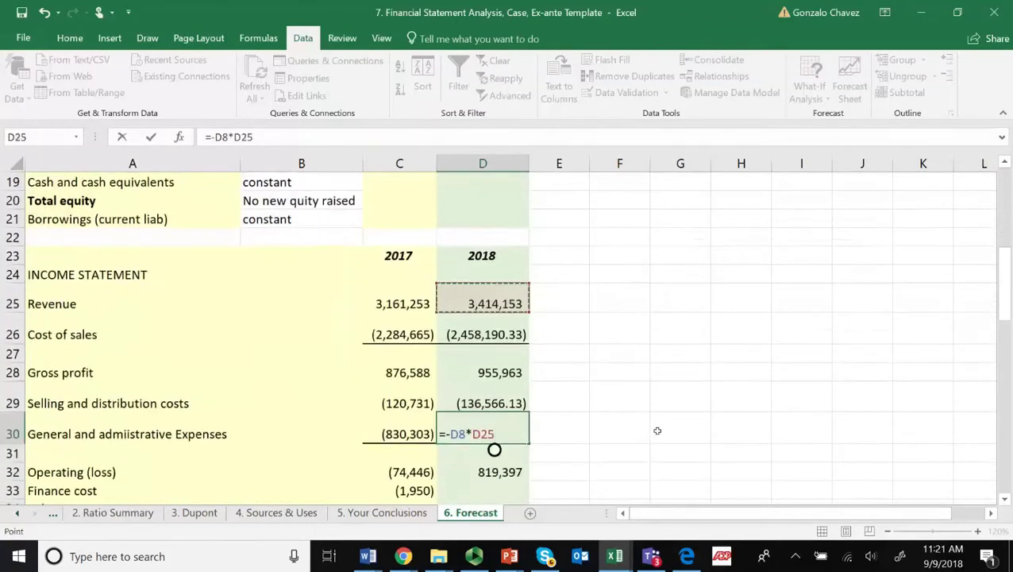
{"action": "scroll", "coordinate": [652, 420], "scroll_direction": "up", "scroll_amount": 3}
{"action": "scroll", "coordinate": [533, 312], "scroll_direction": "up", "scroll_amount": 1}
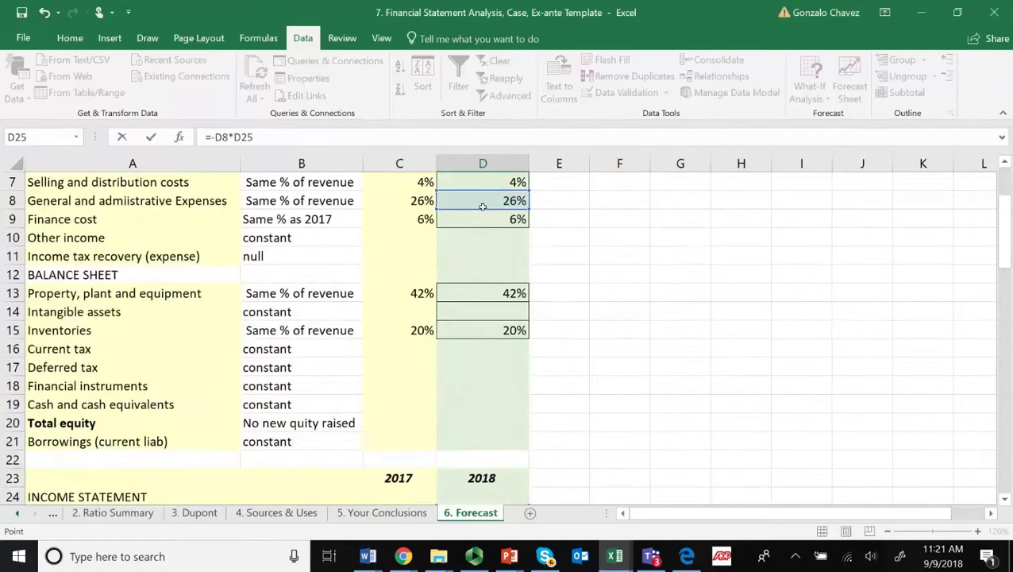
{"action": "scroll", "coordinate": [541, 373], "scroll_direction": "down", "scroll_amount": 3}
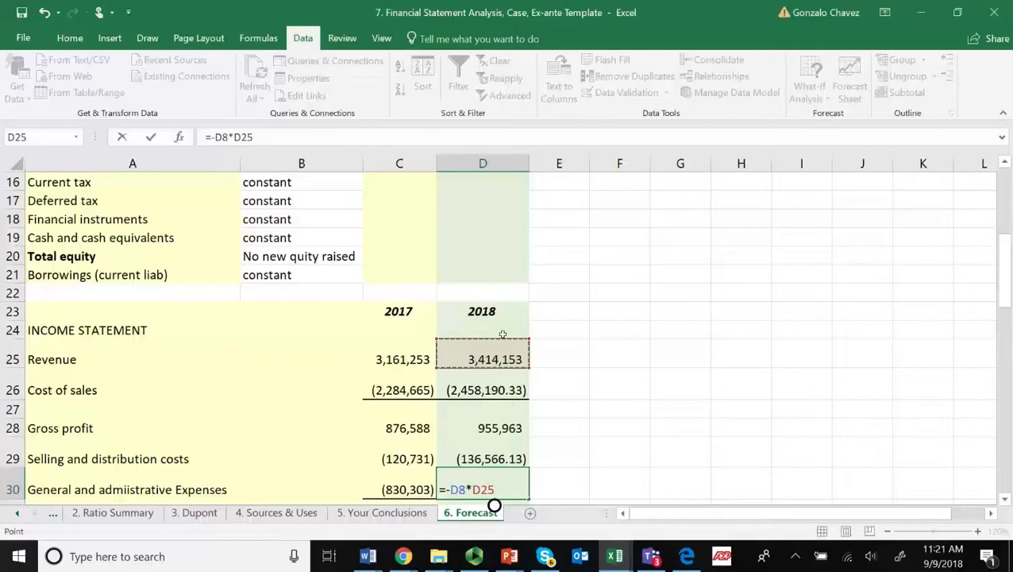
{"action": "scroll", "coordinate": [635, 387], "scroll_direction": "down", "scroll_amount": 1}
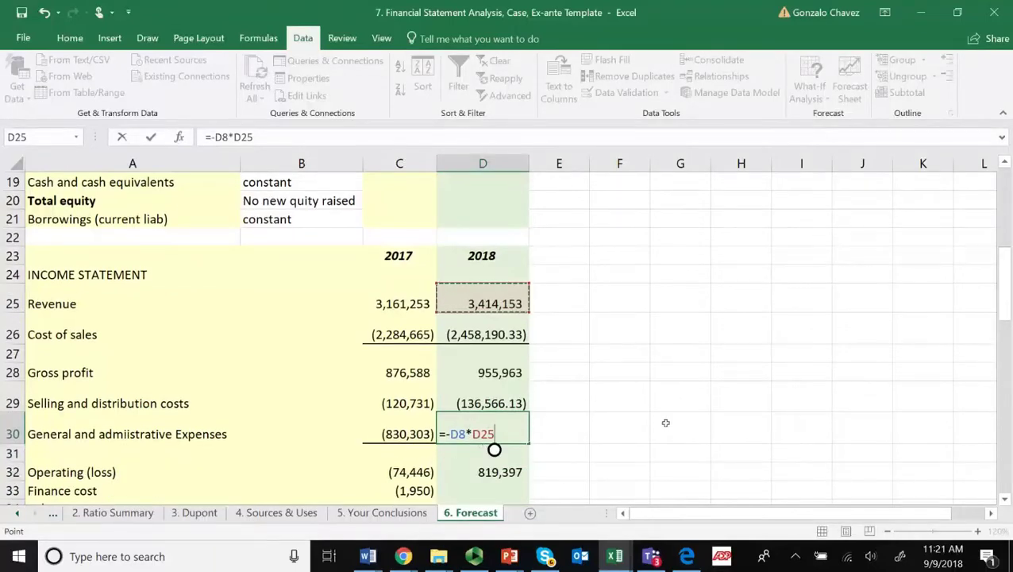
{"action": "key", "text": "Return"}
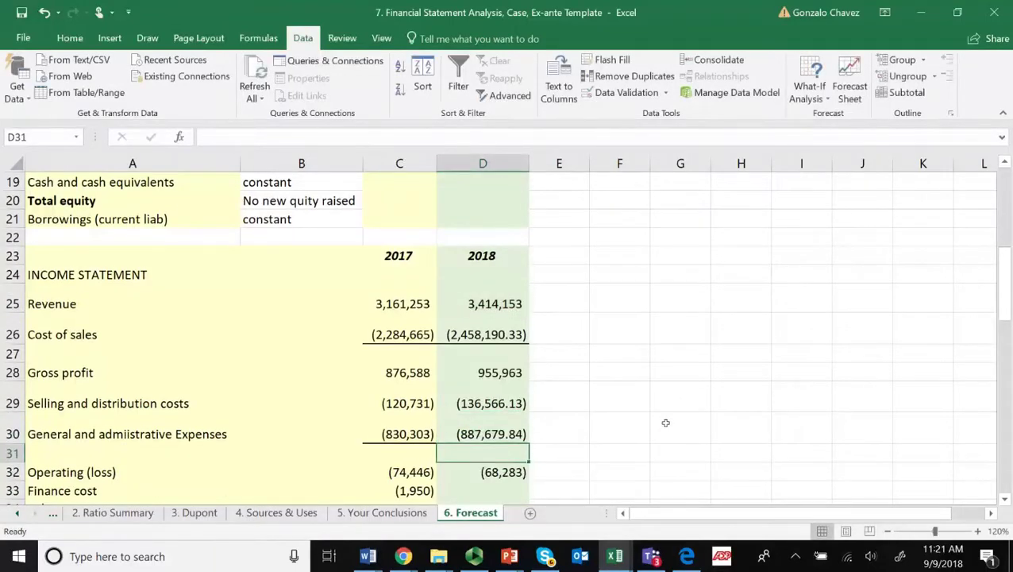
Check the 2018 operating loss formula in D32 and the finance cost cell below it
{"action": "scroll", "coordinate": [666, 424], "scroll_direction": "down", "scroll_amount": 1}
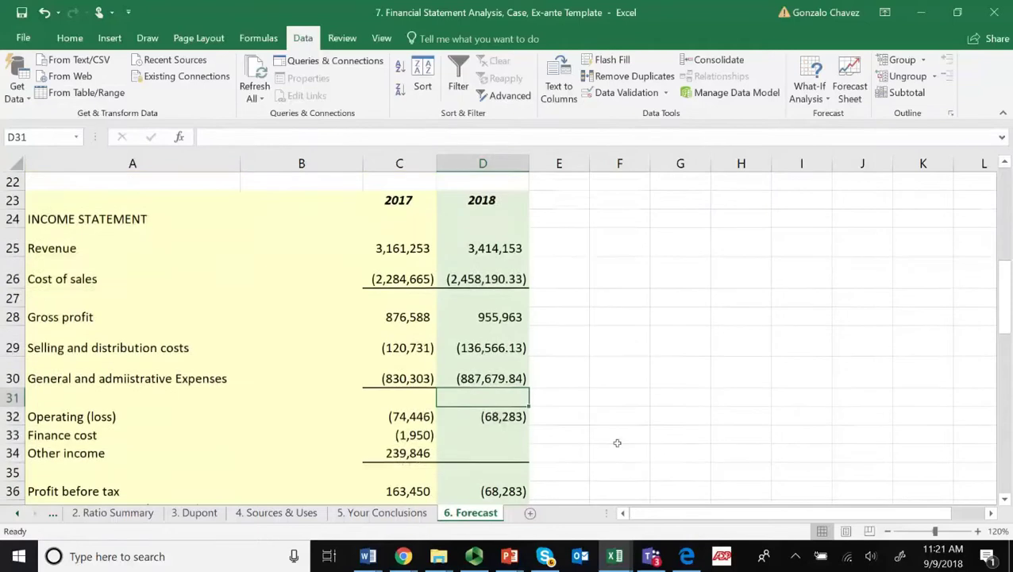
{"action": "left_click", "coordinate": [509, 420]}
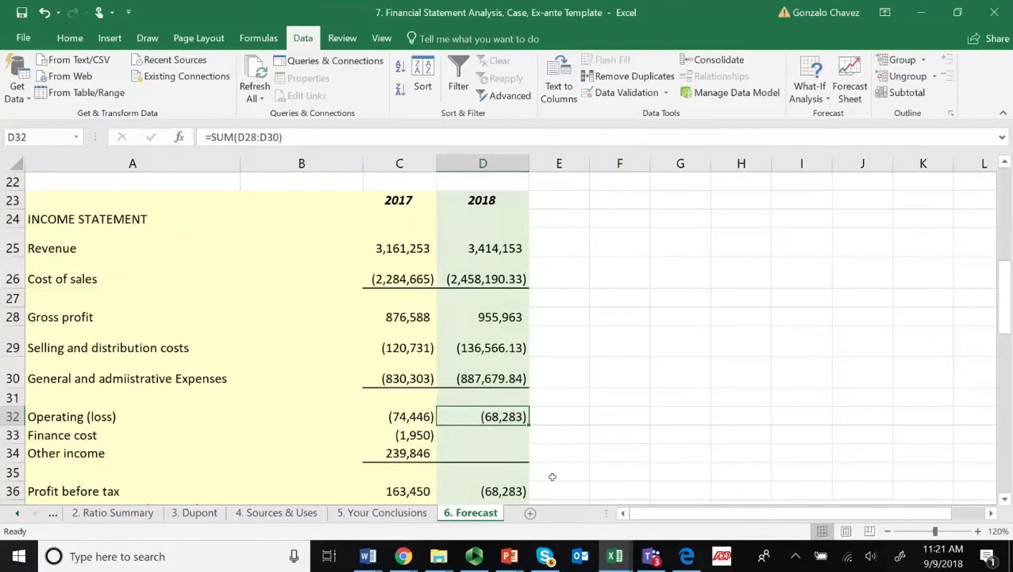
{"action": "left_click", "coordinate": [501, 439]}
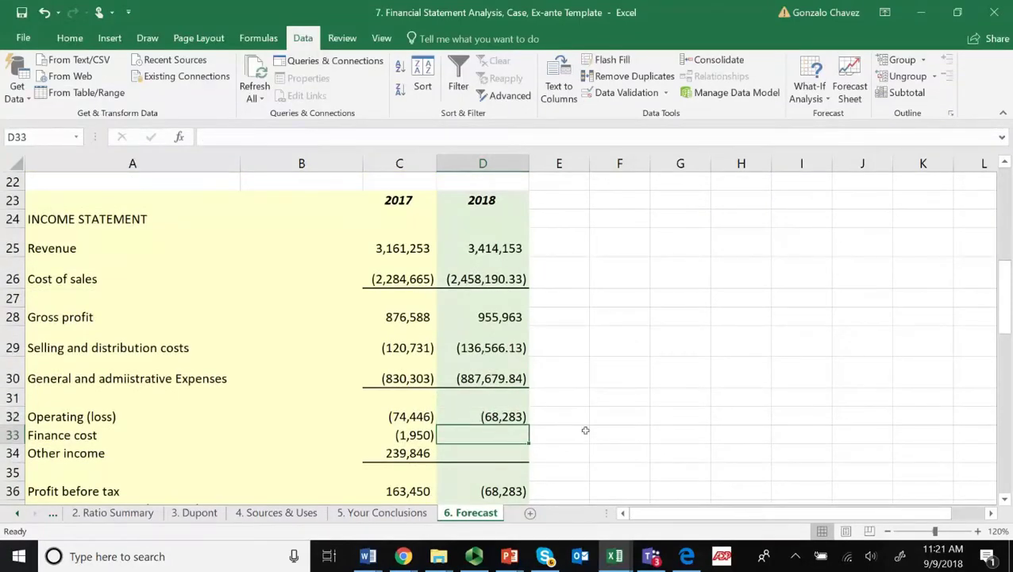
Trace the 2017 finance cost percentage formula in C9 to the finance cost and current borrowings cells it references
{"action": "scroll", "coordinate": [585, 430], "scroll_direction": "up", "scroll_amount": 5}
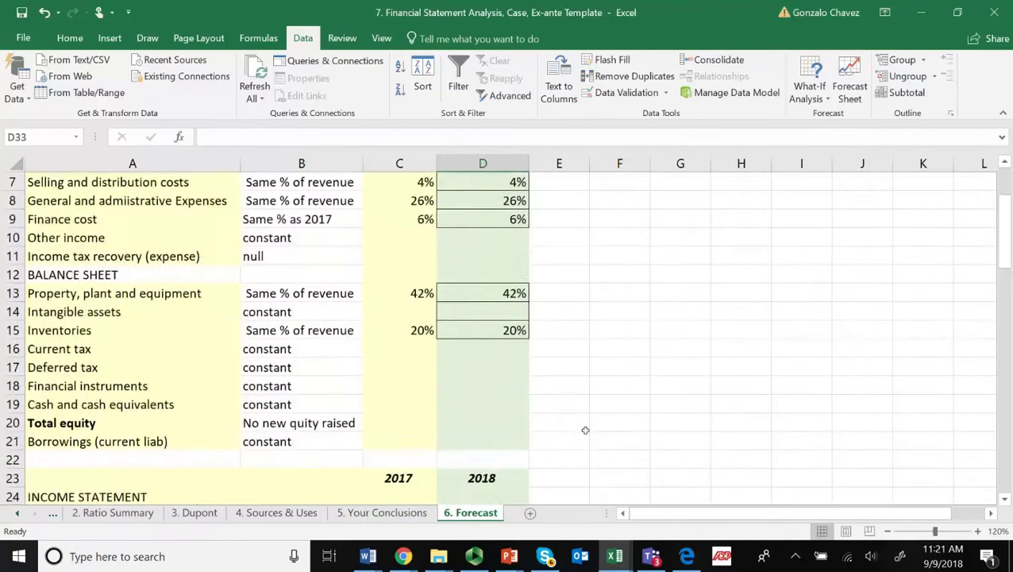
{"action": "scroll", "coordinate": [585, 430], "scroll_direction": "up", "scroll_amount": 1}
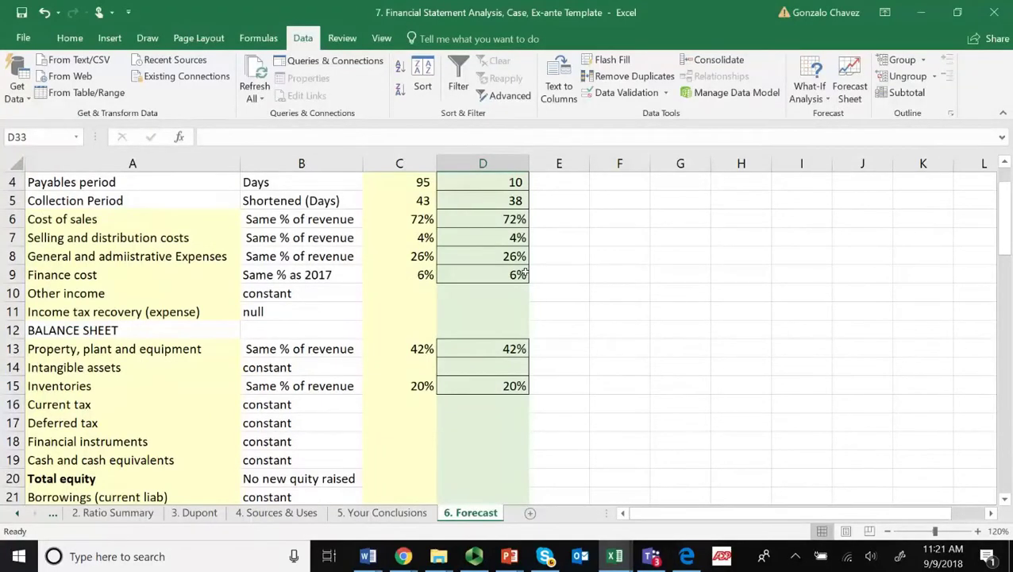
{"action": "left_click", "coordinate": [421, 277]}
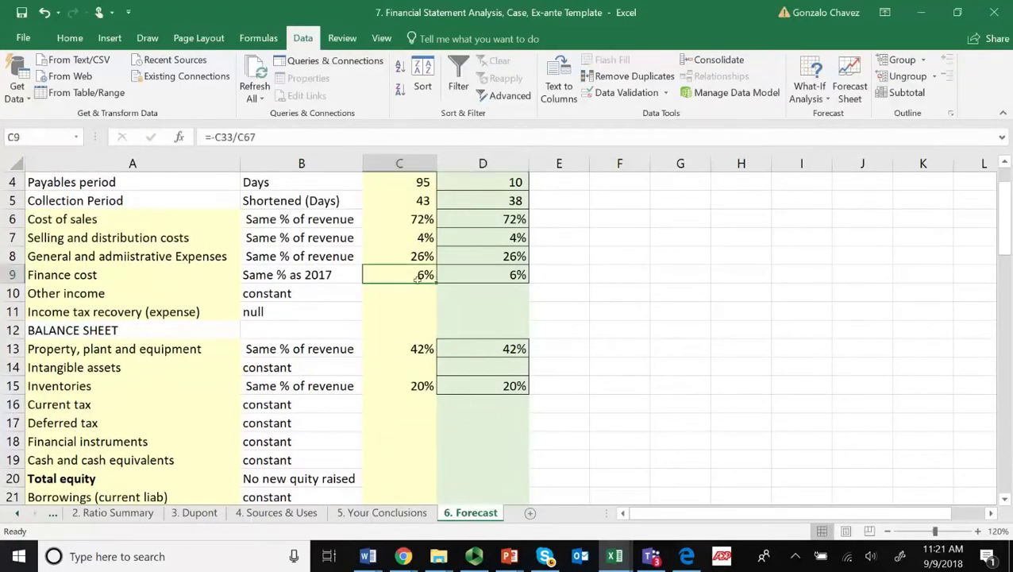
{"action": "double_click", "coordinate": [418, 277]}
{"action": "scroll", "coordinate": [409, 303], "scroll_direction": "down", "scroll_amount": 6}
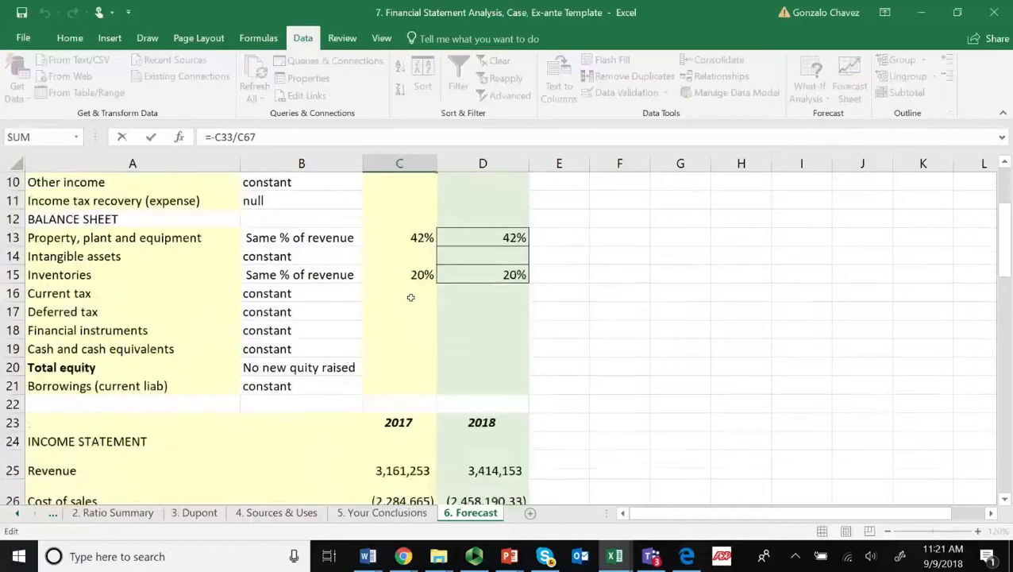
{"action": "scroll", "coordinate": [391, 433], "scroll_direction": "down", "scroll_amount": 4}
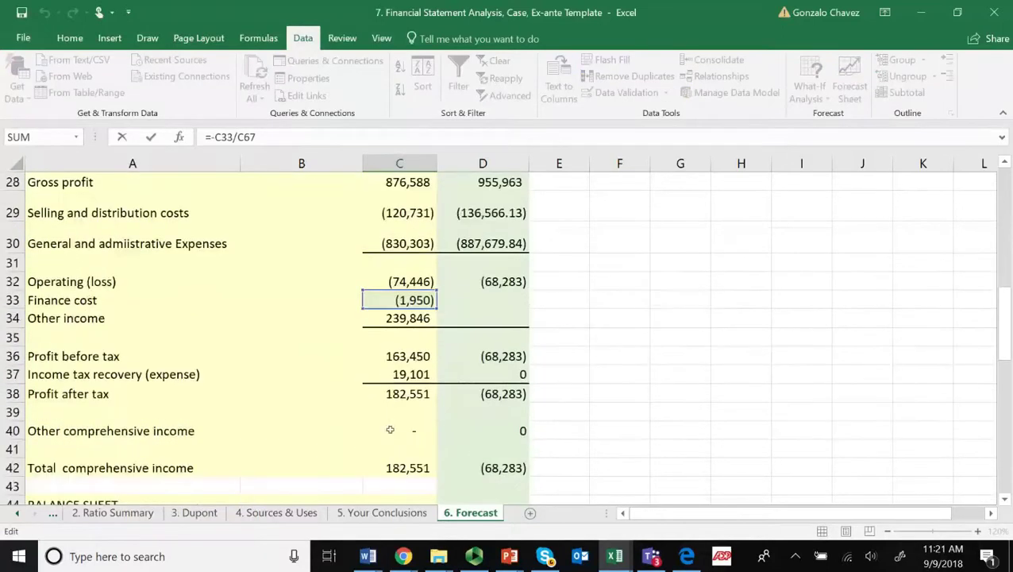
{"action": "scroll", "coordinate": [401, 413], "scroll_direction": "up", "scroll_amount": 3}
{"action": "scroll", "coordinate": [407, 407], "scroll_direction": "up", "scroll_amount": 1}
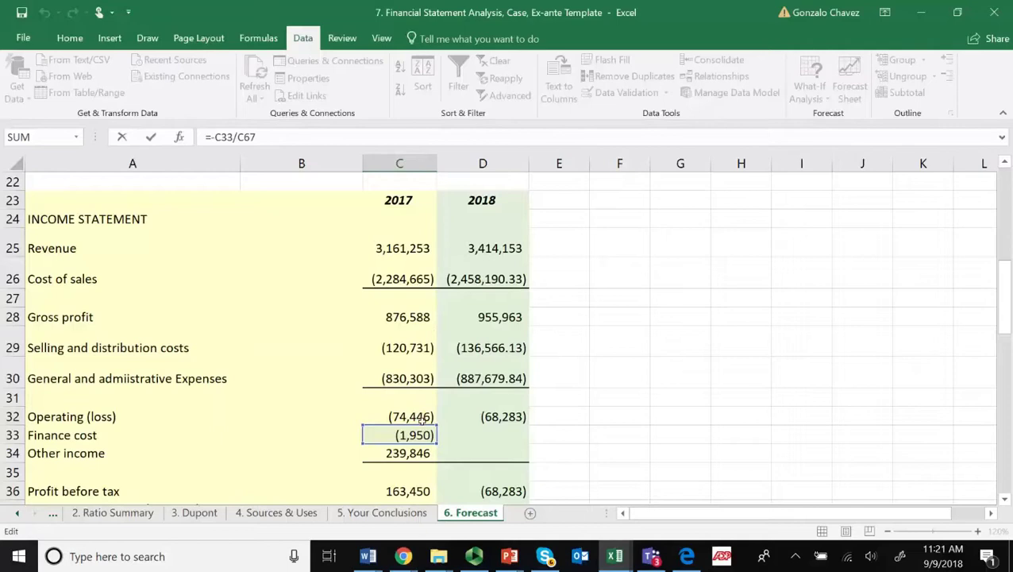
{"action": "scroll", "coordinate": [421, 419], "scroll_direction": "down", "scroll_amount": 8}
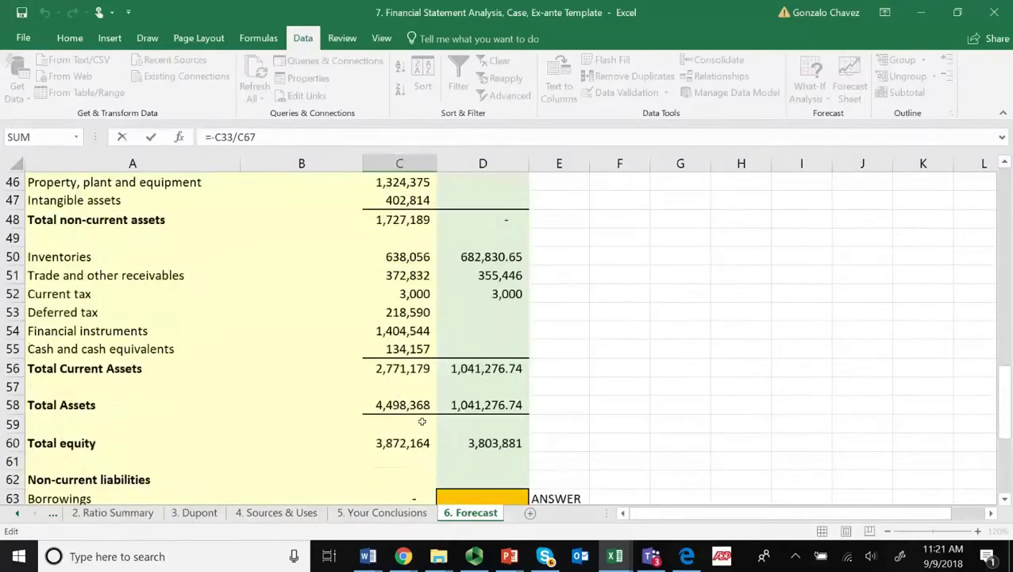
{"action": "scroll", "coordinate": [421, 420], "scroll_direction": "down", "scroll_amount": 2}
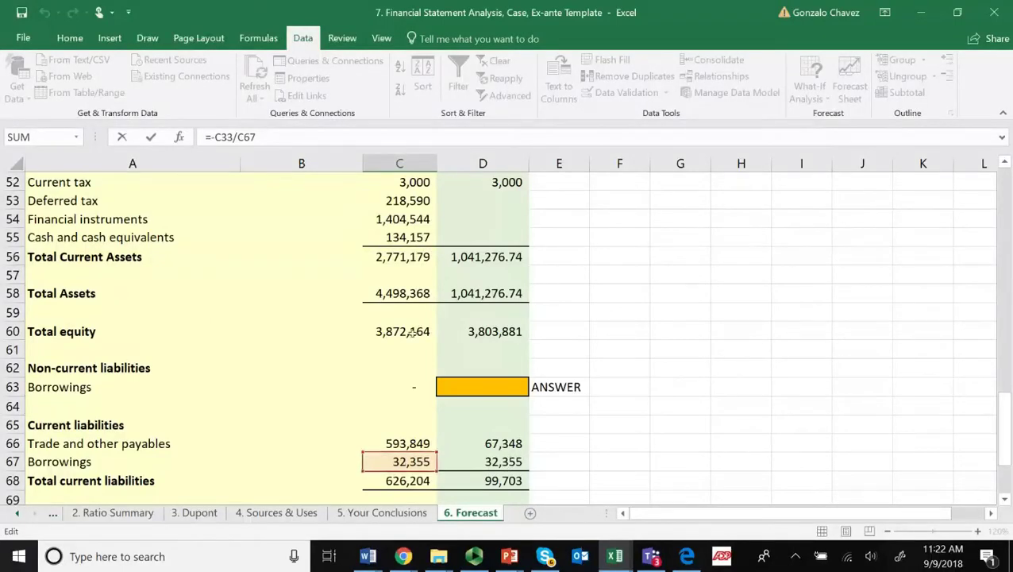
{"action": "scroll", "coordinate": [361, 428], "scroll_direction": "up", "scroll_amount": 6}
{"action": "scroll", "coordinate": [375, 382], "scroll_direction": "up", "scroll_amount": 8}
{"action": "scroll", "coordinate": [422, 334], "scroll_direction": "up", "scroll_amount": 2}
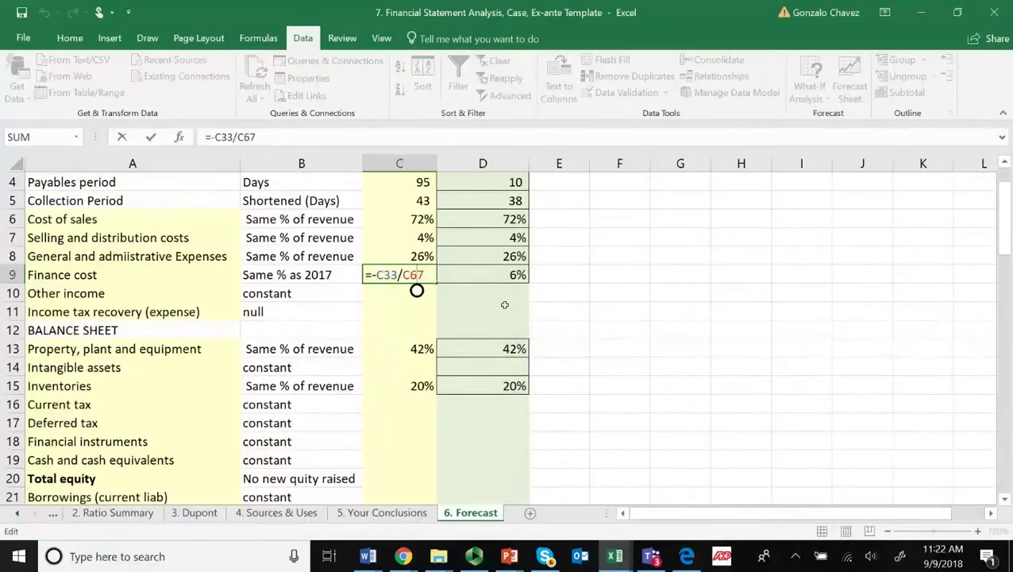
{"action": "key", "text": "ctrl+Return"}
{"action": "scroll", "coordinate": [493, 370], "scroll_direction": "down", "scroll_amount": 8}
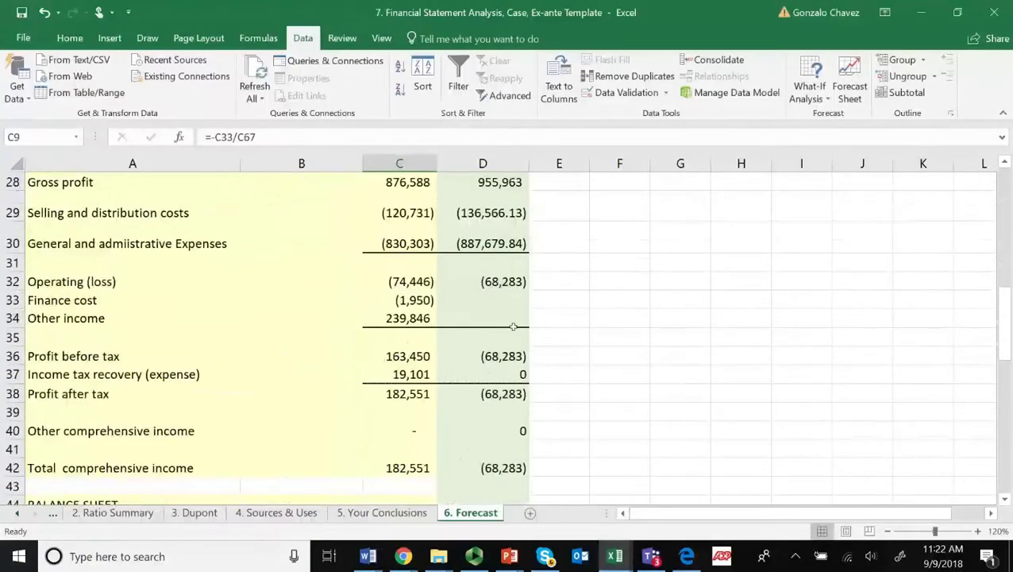
{"action": "left_click", "coordinate": [503, 306]}
{"action": "type", "text": "="}
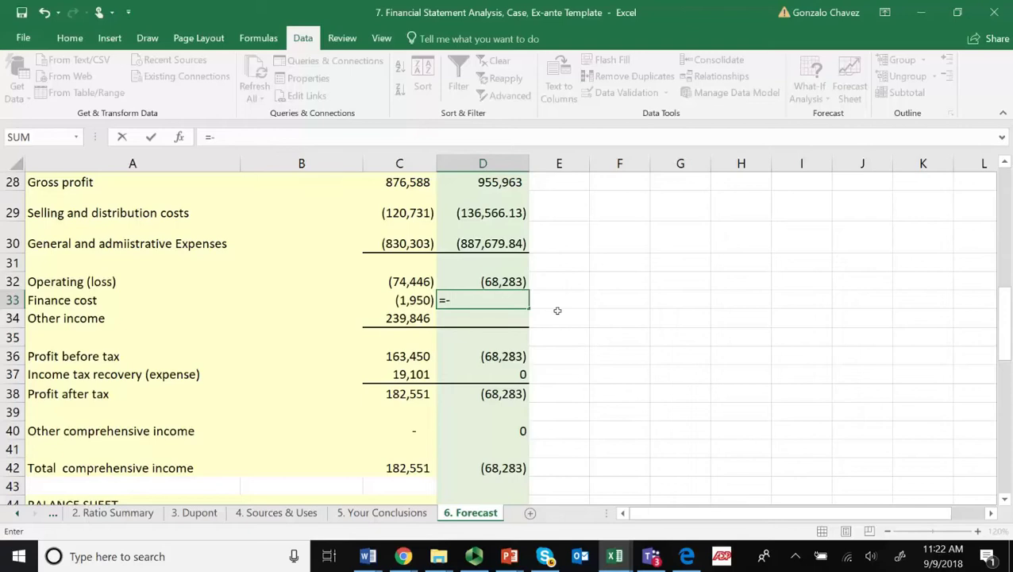
{"action": "key", "text": "BackSpace"}
{"action": "key", "text": "Escape"}
{"action": "left_click", "coordinate": [616, 346]}
Review the forecast assumptions and income statement, and recheck which cells the 2017 finance cost percentage in C9 uses
{"action": "scroll", "coordinate": [595, 319], "scroll_direction": "up", "scroll_amount": 7}
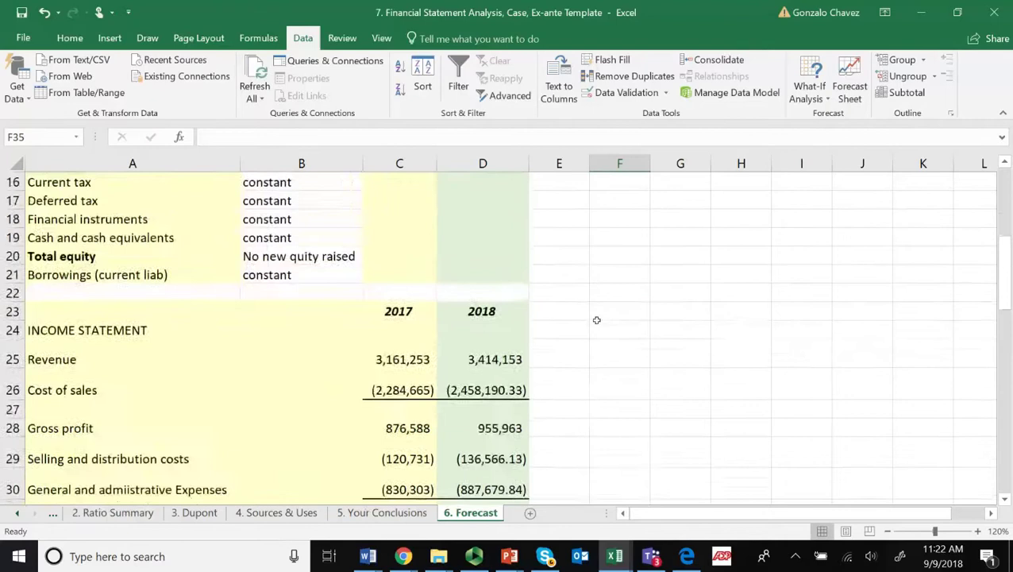
{"action": "scroll", "coordinate": [596, 320], "scroll_direction": "up", "scroll_amount": 2}
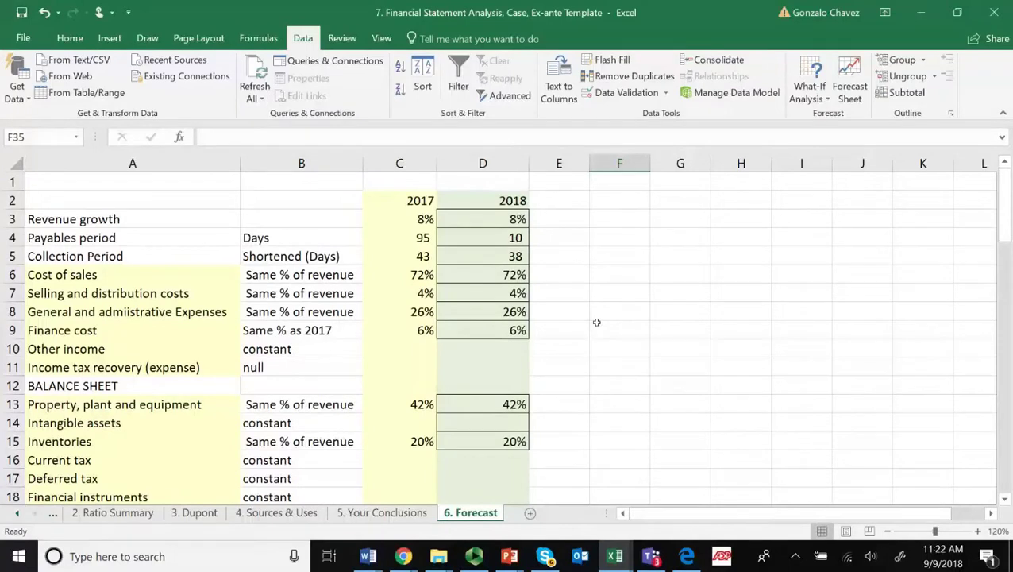
{"action": "scroll", "coordinate": [596, 322], "scroll_direction": "down", "scroll_amount": 3}
{"action": "scroll", "coordinate": [596, 322], "scroll_direction": "down", "scroll_amount": 2}
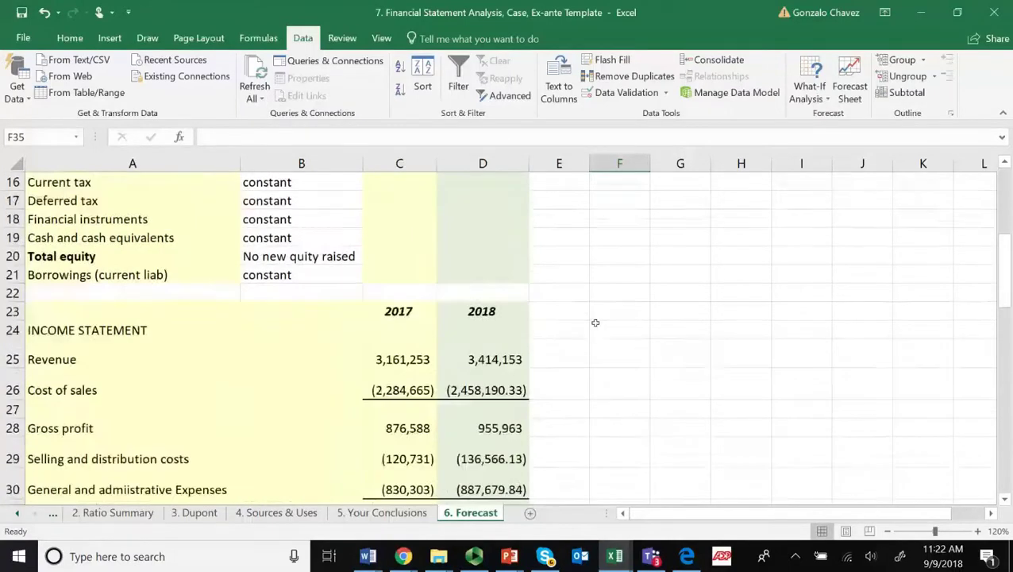
{"action": "scroll", "coordinate": [594, 322], "scroll_direction": "down", "scroll_amount": 2}
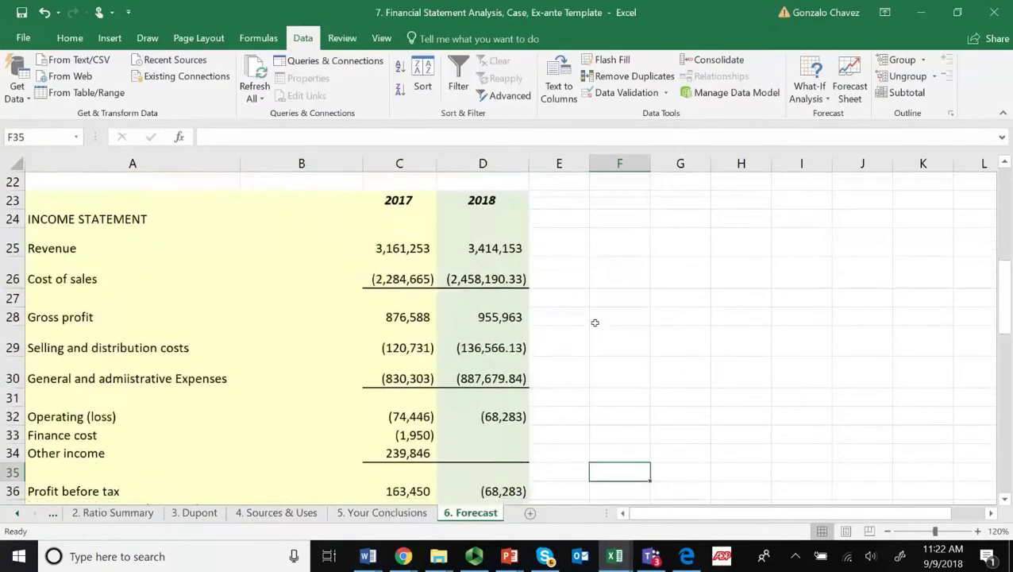
{"action": "scroll", "coordinate": [594, 323], "scroll_direction": "down", "scroll_amount": 1}
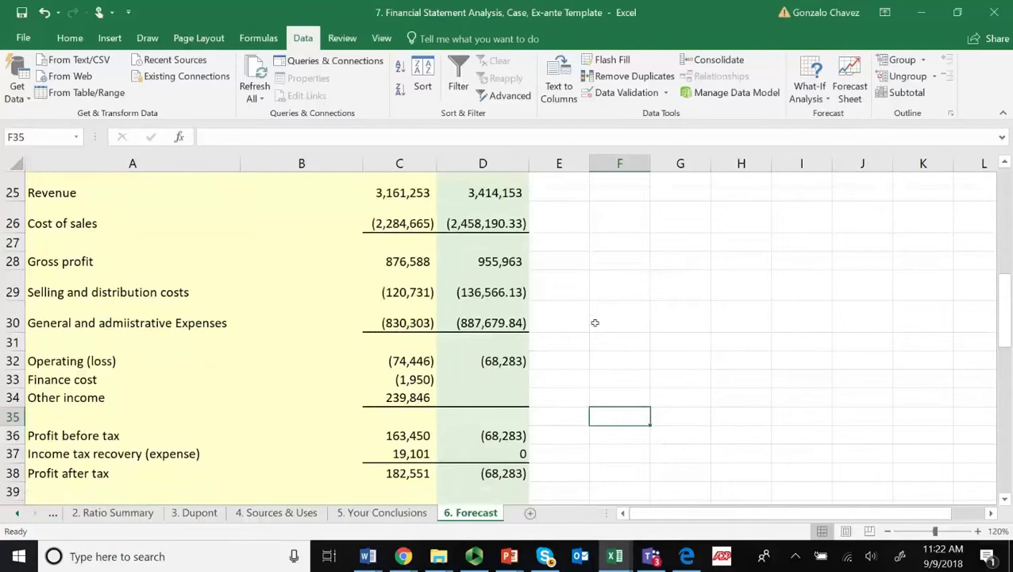
{"action": "scroll", "coordinate": [594, 322], "scroll_direction": "up", "scroll_amount": 7}
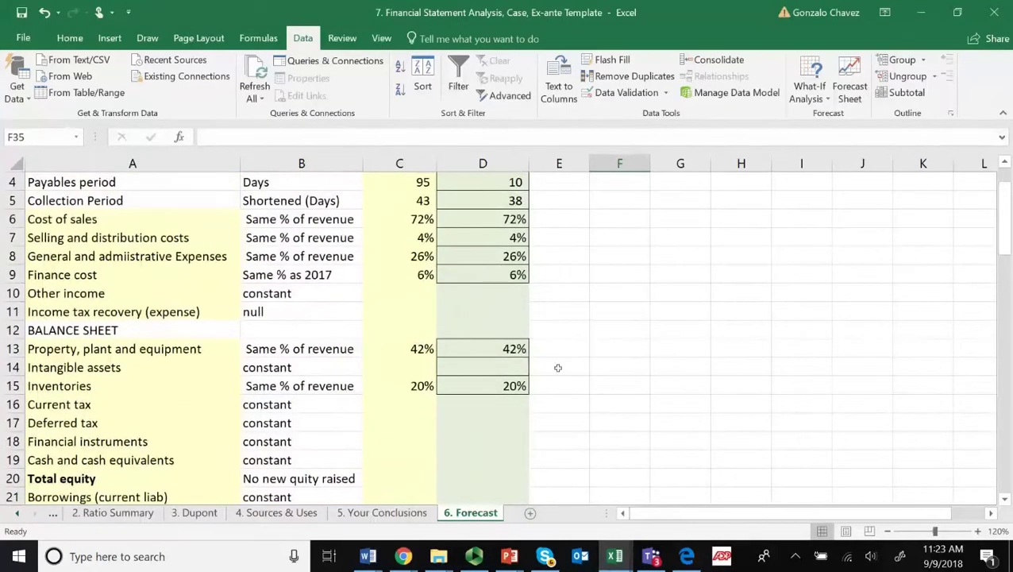
{"action": "double_click", "coordinate": [410, 278]}
{"action": "scroll", "coordinate": [401, 349], "scroll_direction": "down", "scroll_amount": 8}
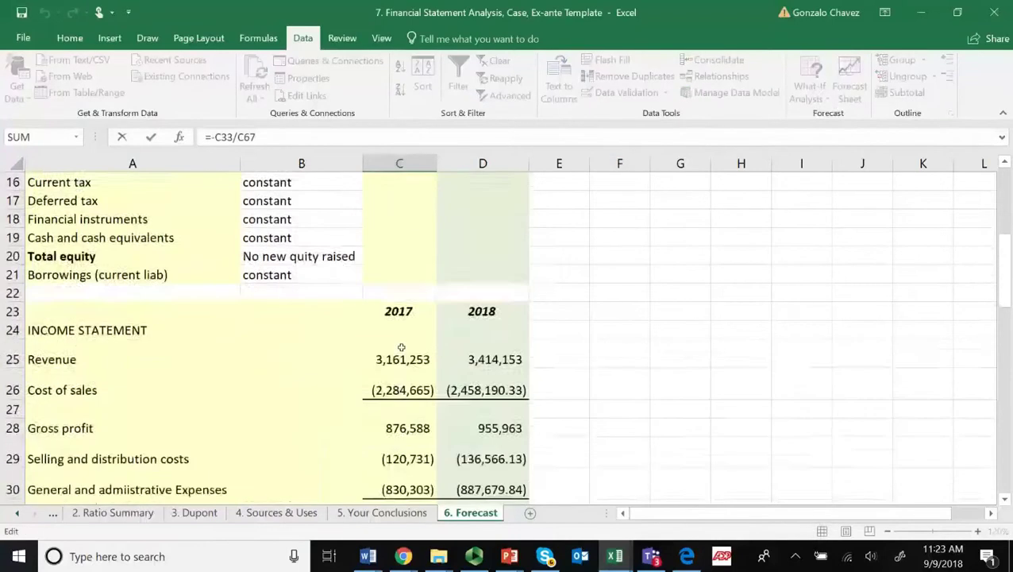
{"action": "scroll", "coordinate": [407, 374], "scroll_direction": "down", "scroll_amount": 8}
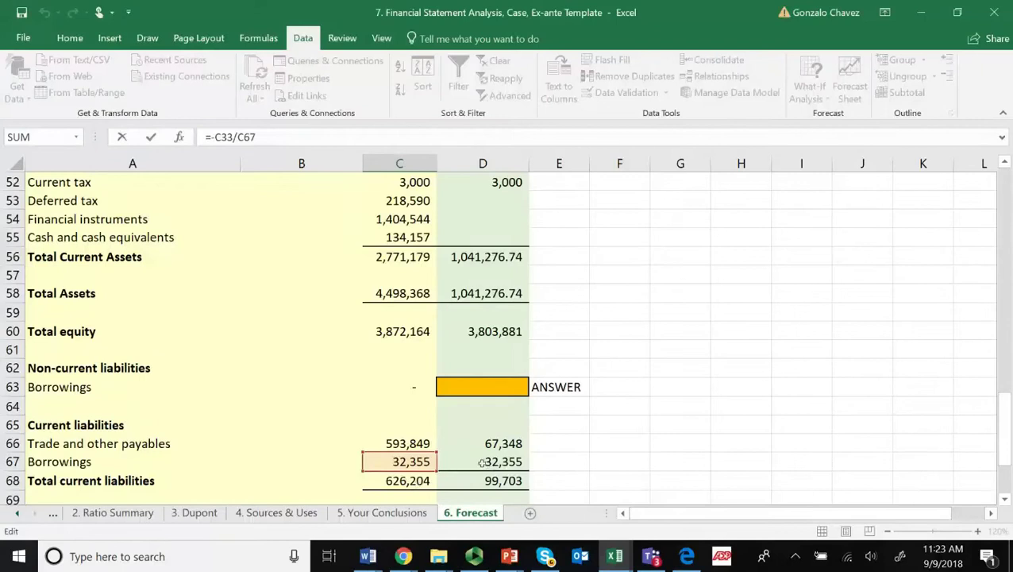
{"action": "scroll", "coordinate": [487, 458], "scroll_direction": "up", "scroll_amount": 3}
{"action": "scroll", "coordinate": [488, 458], "scroll_direction": "up", "scroll_amount": 6}
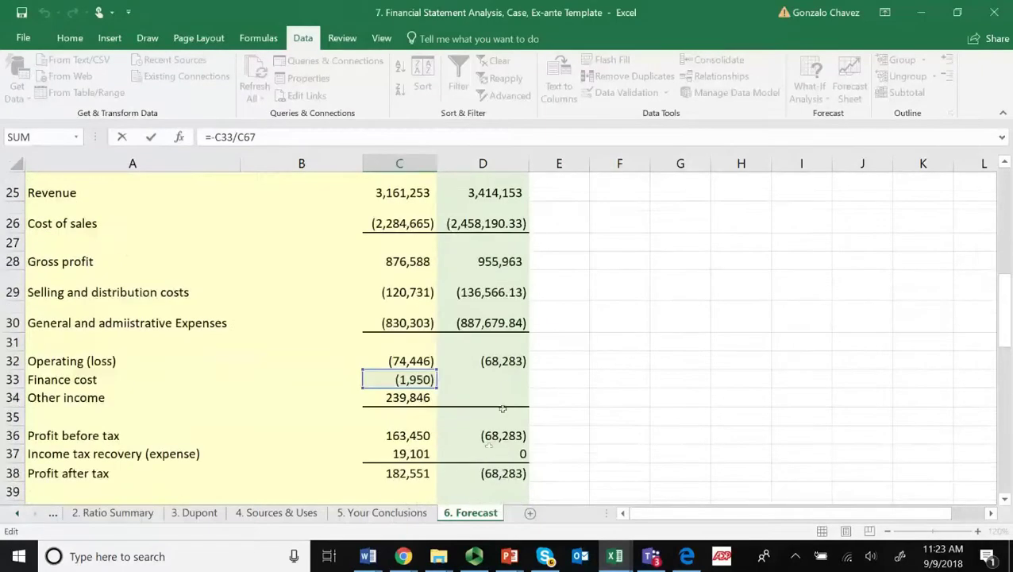
{"action": "key", "text": "Escape"}
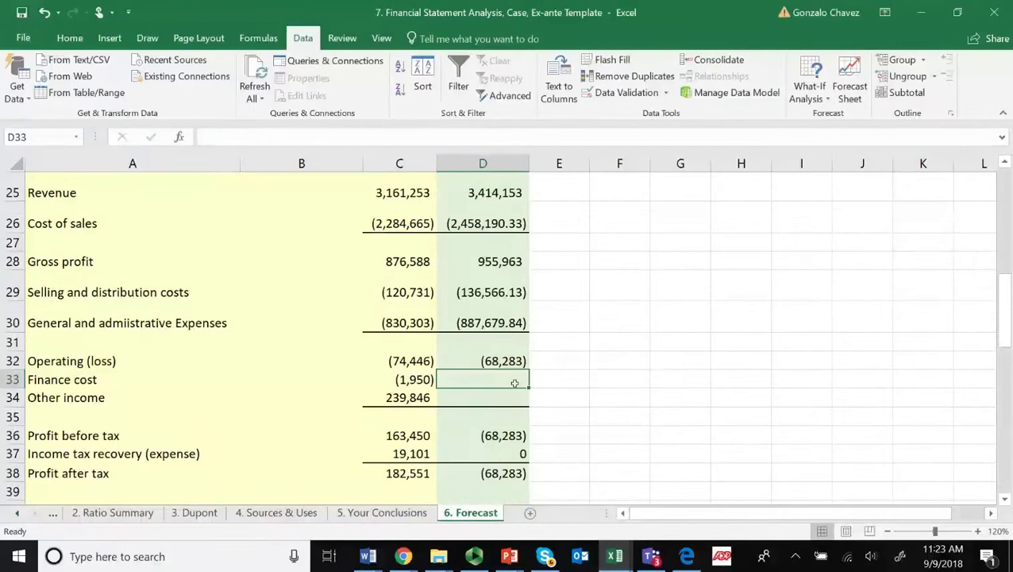
Enter -1950 as the 2018 finance cost in D33
{"action": "type", "text": "-"}
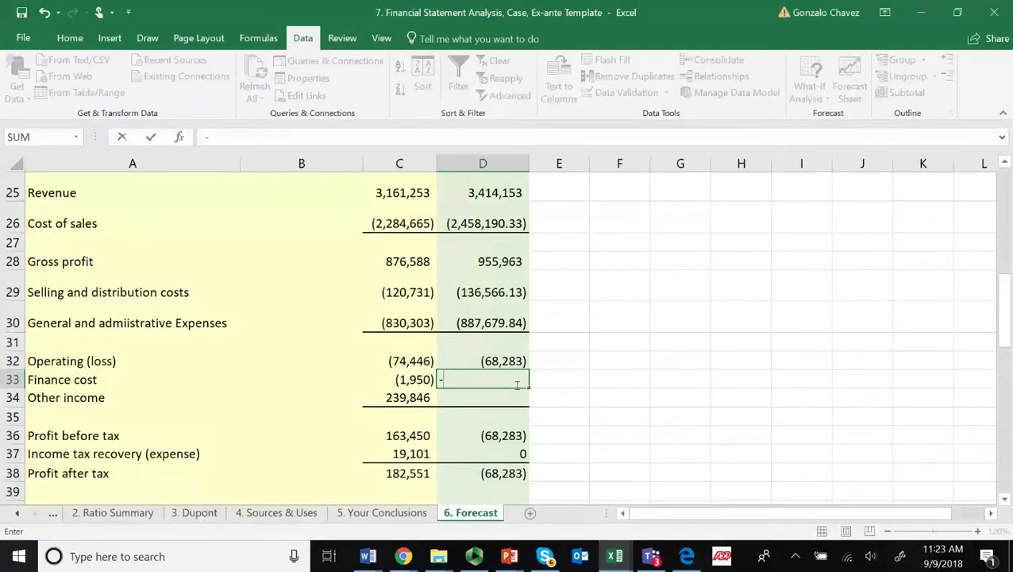
{"action": "type", "text": "1950"}
{"action": "key", "text": "Return"}
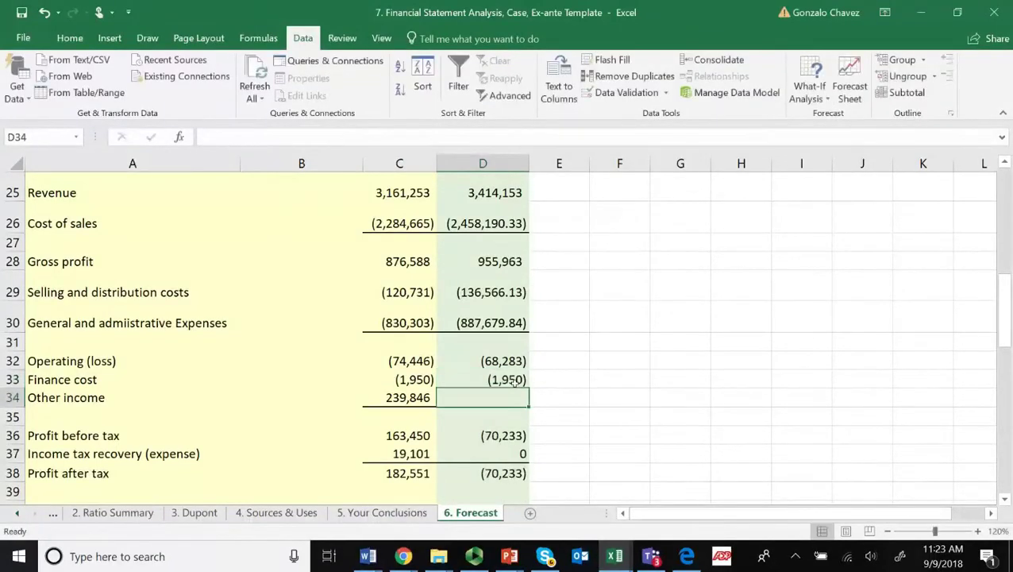
Check the other income assumption and enter 239846 as the 2018 other income in D34
{"action": "scroll", "coordinate": [506, 404], "scroll_direction": "up", "scroll_amount": 6}
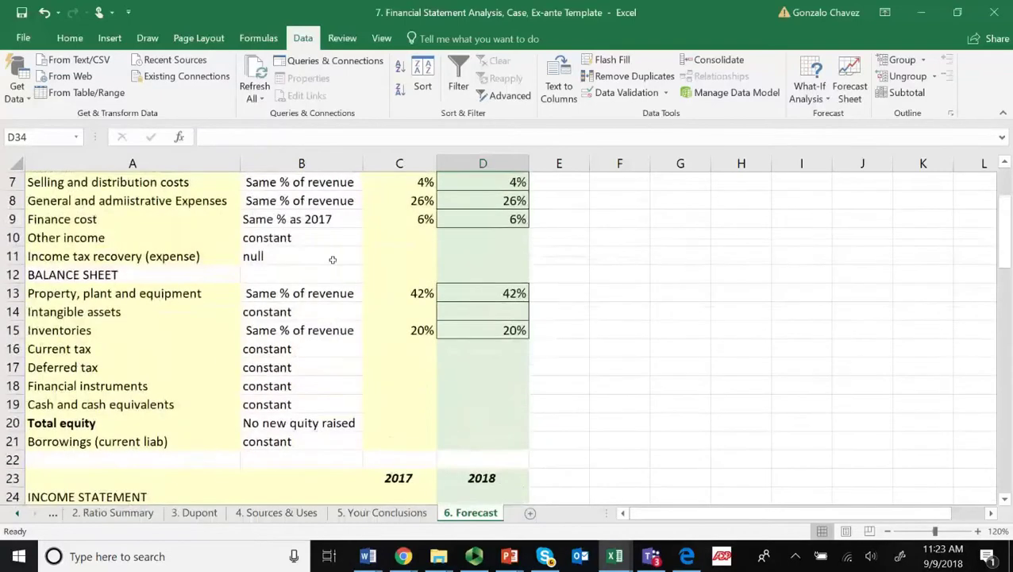
{"action": "scroll", "coordinate": [422, 269], "scroll_direction": "down", "scroll_amount": 7}
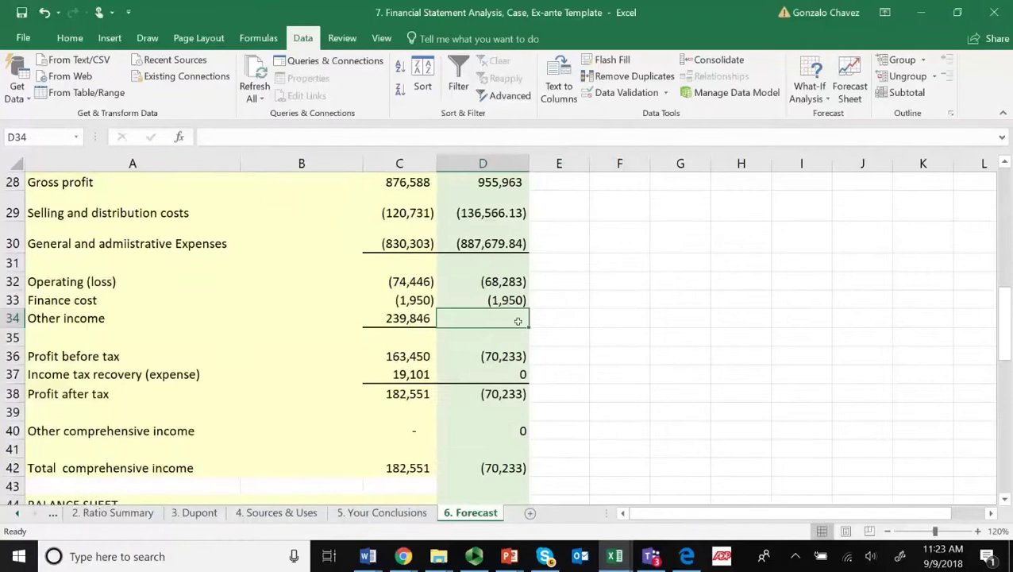
{"action": "type", "text": "239"}
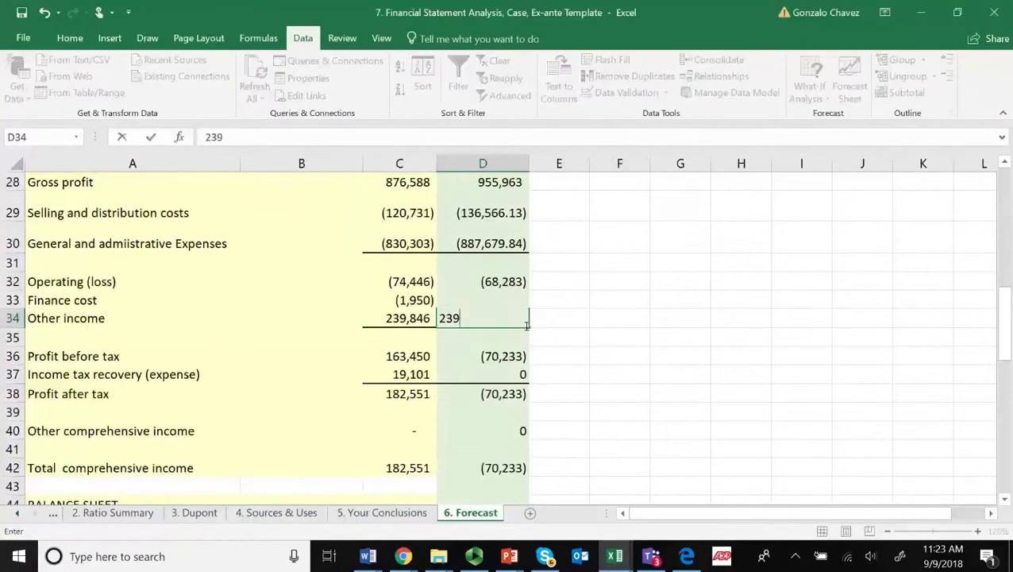
{"action": "type", "text": "846"}
{"action": "key", "text": "Return"}
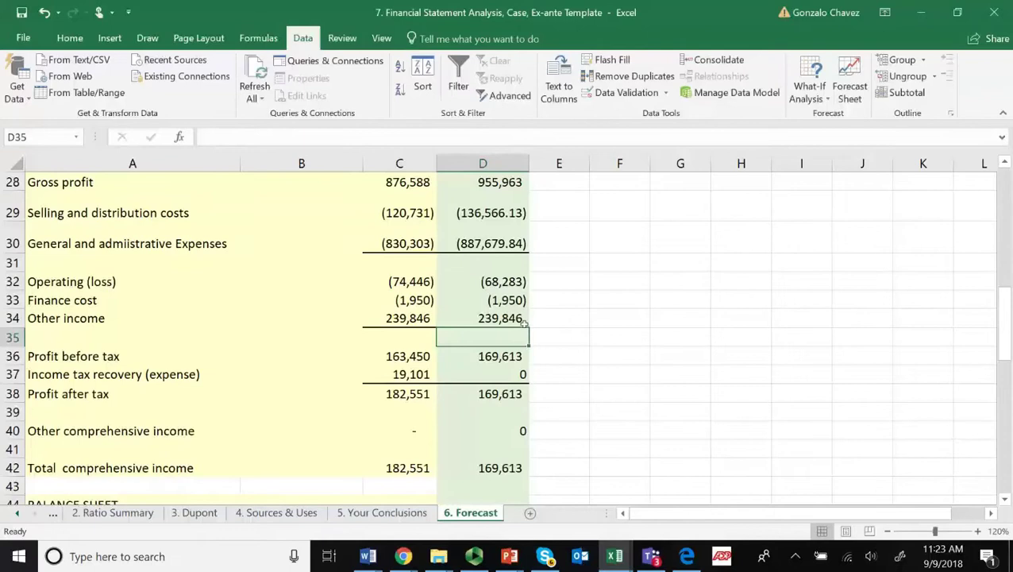
Review the 2018 other income and profit lines, and check the total comprehensive income formula in D42
{"action": "left_click", "coordinate": [514, 318]}
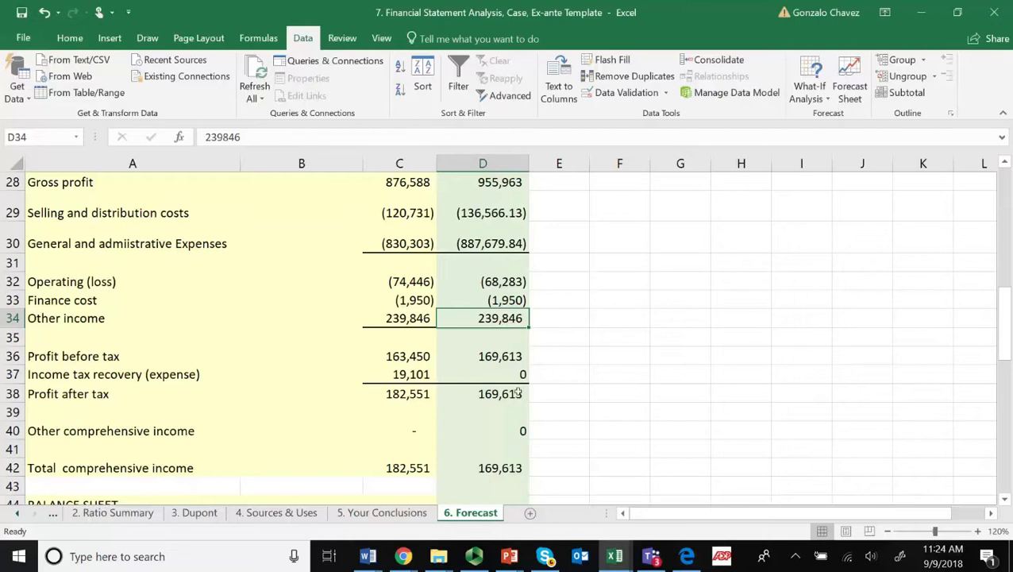
{"action": "scroll", "coordinate": [517, 391], "scroll_direction": "down", "scroll_amount": 1}
{"action": "scroll", "coordinate": [518, 390], "scroll_direction": "down", "scroll_amount": 1}
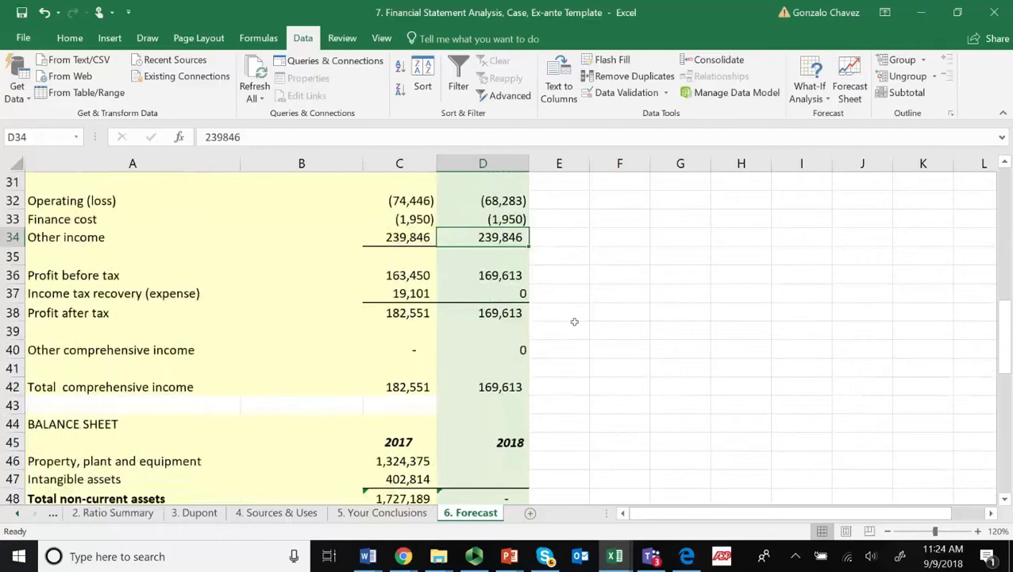
{"action": "scroll", "coordinate": [524, 373], "scroll_direction": "down", "scroll_amount": 1}
{"action": "left_click", "coordinate": [522, 333]}
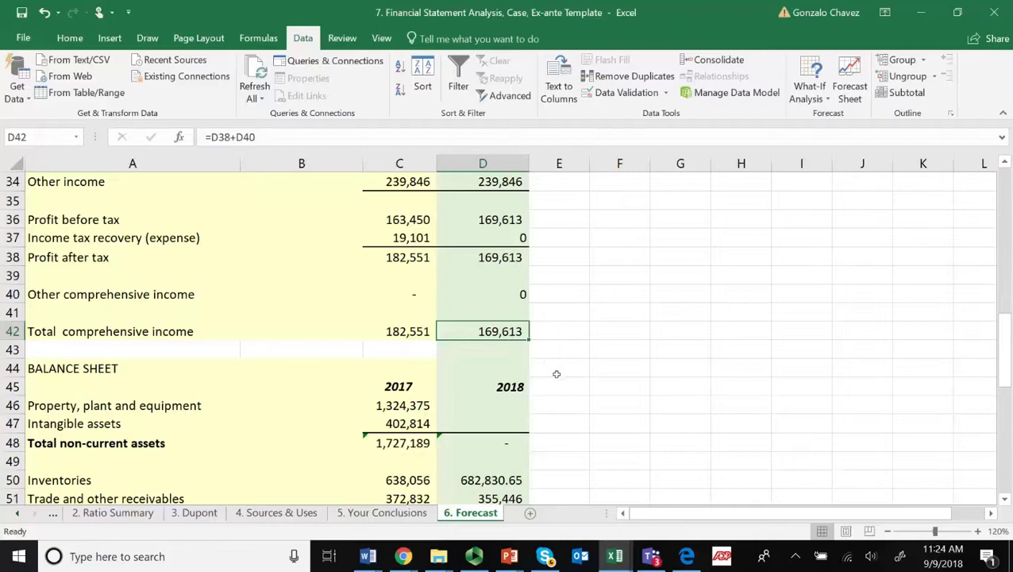
Check the 2018 property, plant and equipment assumption in D13 that applies to the empty balance sheet cell D46
{"action": "scroll", "coordinate": [557, 374], "scroll_direction": "down", "scroll_amount": 1}
{"action": "left_click", "coordinate": [499, 349]}
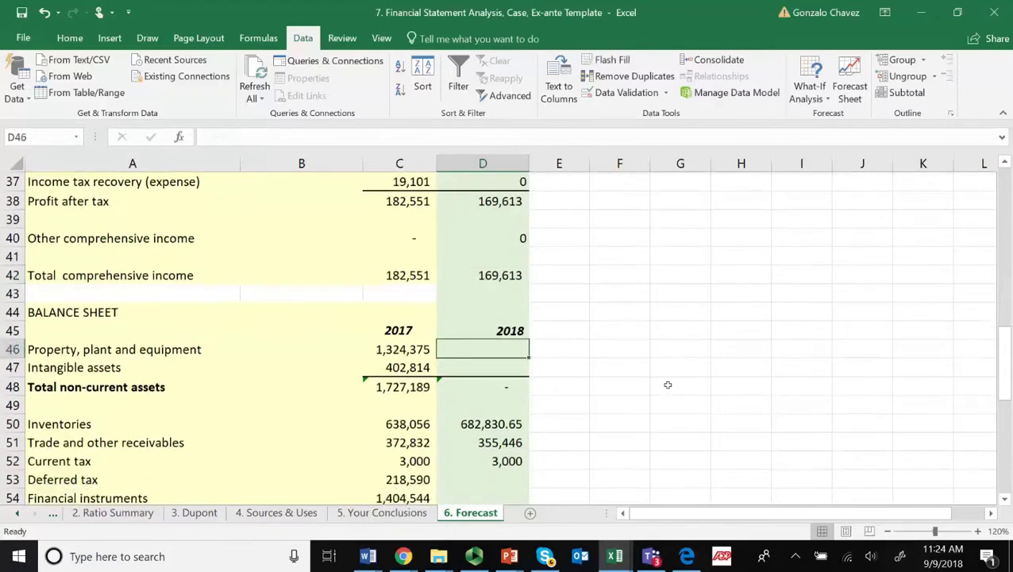
{"action": "scroll", "coordinate": [622, 363], "scroll_direction": "up", "scroll_amount": 9}
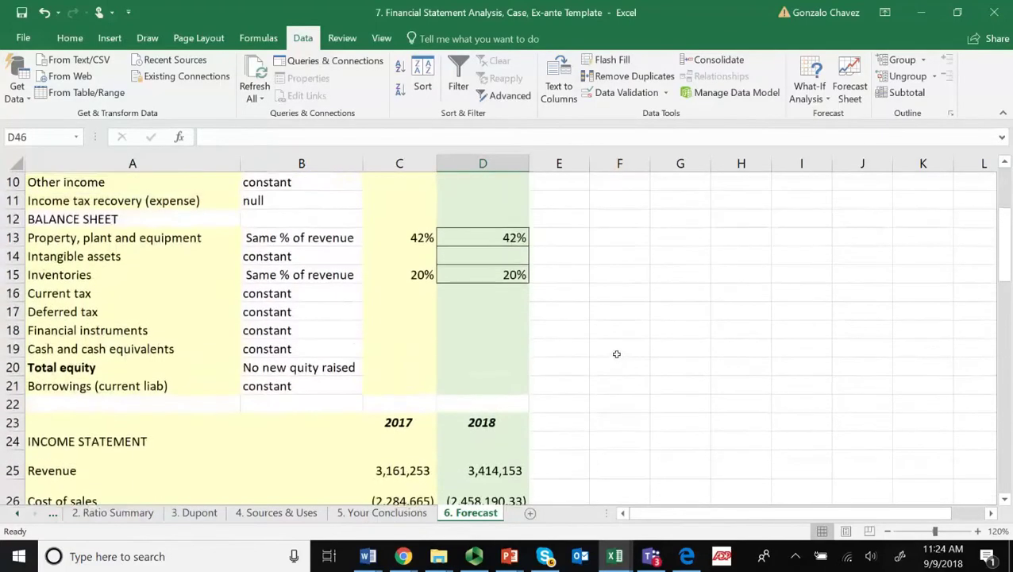
{"action": "scroll", "coordinate": [616, 354], "scroll_direction": "up", "scroll_amount": 1}
{"action": "left_click", "coordinate": [509, 294]}
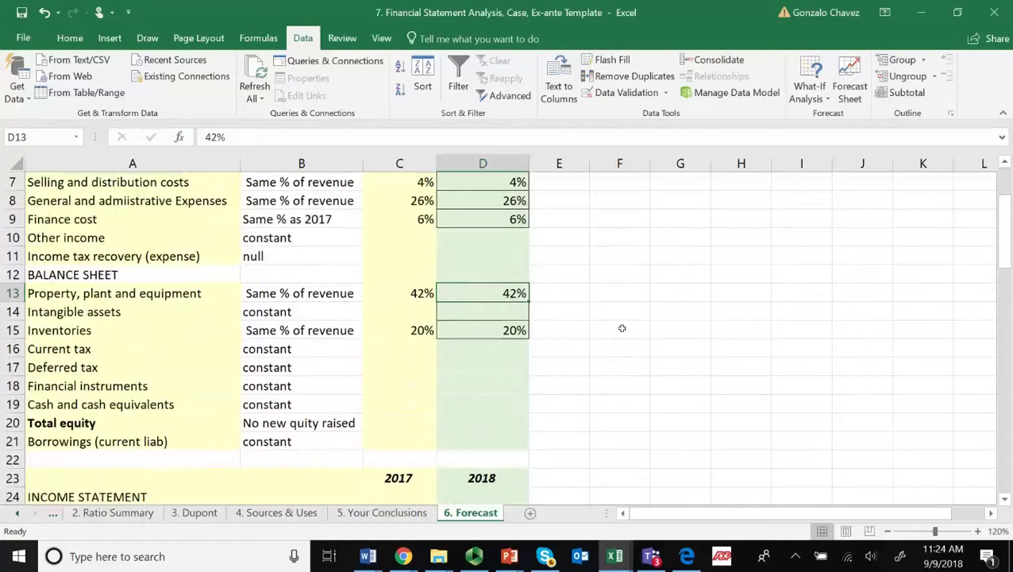
Enter the formula =D13*D25 in D46 to forecast 2018 property, plant and equipment as a percentage of revenue
{"action": "scroll", "coordinate": [575, 339], "scroll_direction": "down", "scroll_amount": 10}
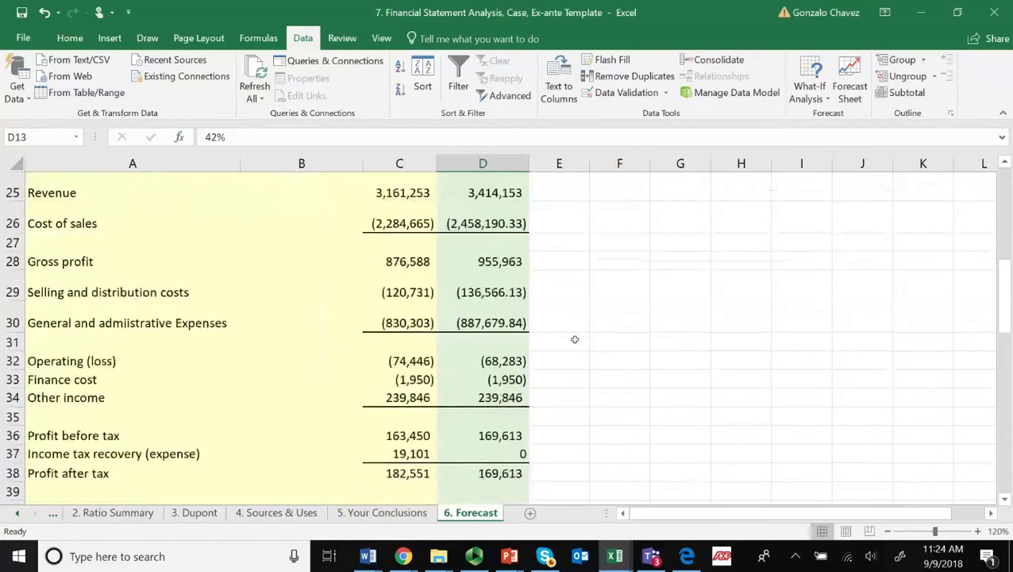
{"action": "scroll", "coordinate": [574, 339], "scroll_direction": "down", "scroll_amount": 1}
{"action": "left_click", "coordinate": [496, 351]}
{"action": "type", "text": "="}
{"action": "scroll", "coordinate": [498, 357], "scroll_direction": "up", "scroll_amount": 9}
{"action": "scroll", "coordinate": [496, 354], "scroll_direction": "up", "scroll_amount": 1}
{"action": "left_click", "coordinate": [483, 293]}
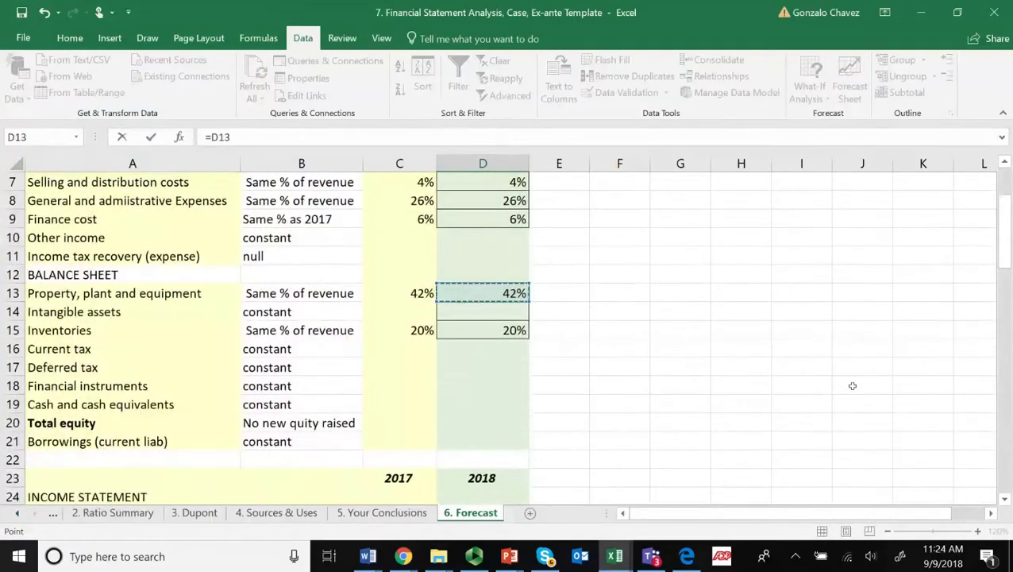
{"action": "type", "text": "*"}
{"action": "scroll", "coordinate": [852, 386], "scroll_direction": "down", "scroll_amount": 3}
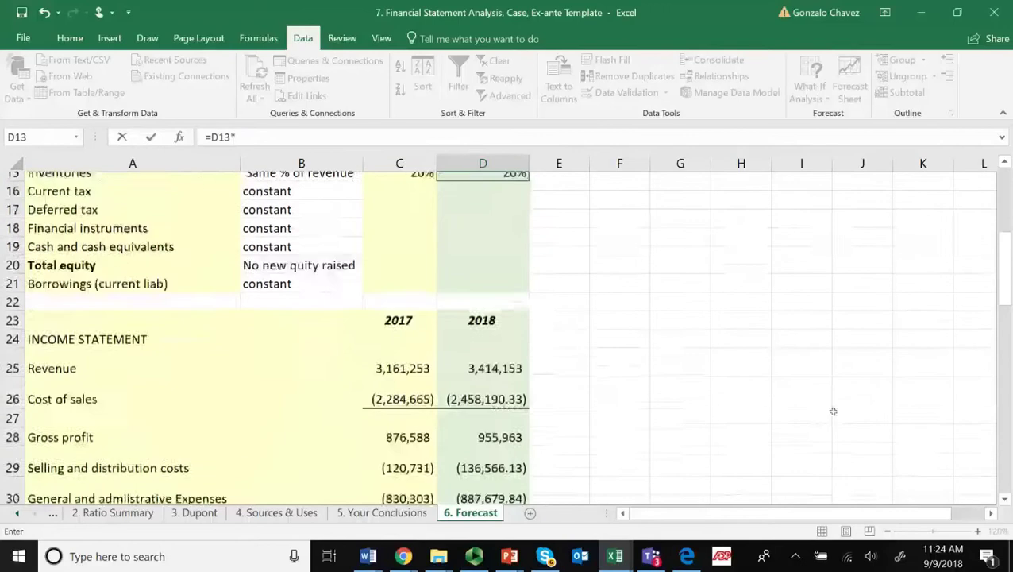
{"action": "left_click", "coordinate": [478, 366]}
{"action": "scroll", "coordinate": [583, 395], "scroll_direction": "down", "scroll_amount": 7}
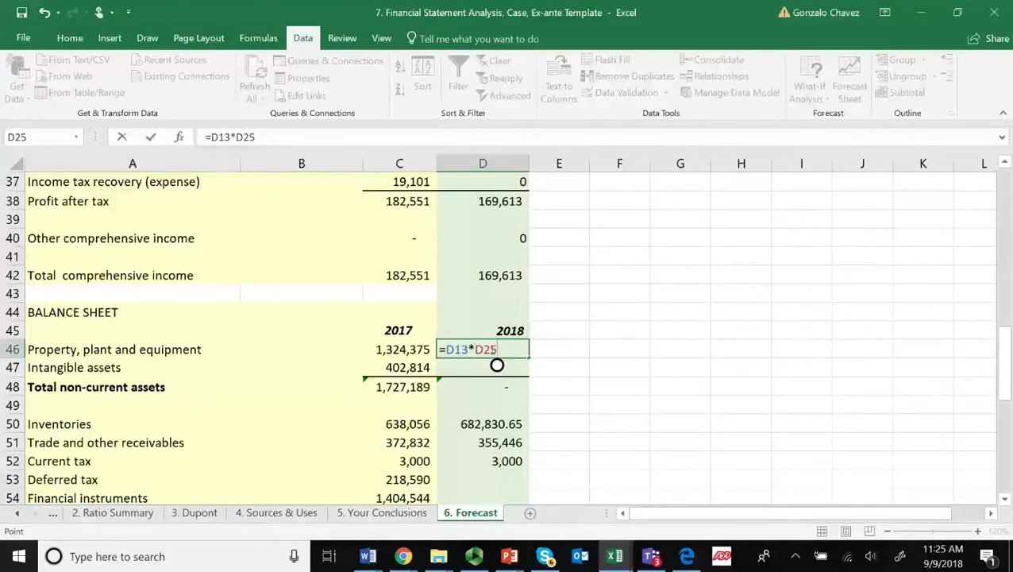
{"action": "key", "text": "Return"}
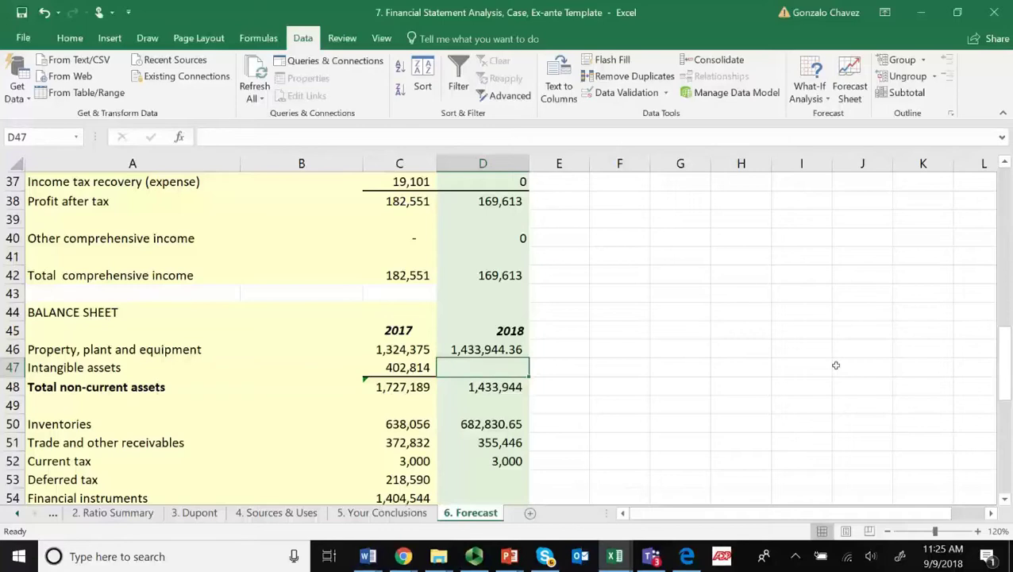
Reduce the 2018 property, plant and equipment value in D46 to no decimal places
{"action": "left_click", "coordinate": [517, 356]}
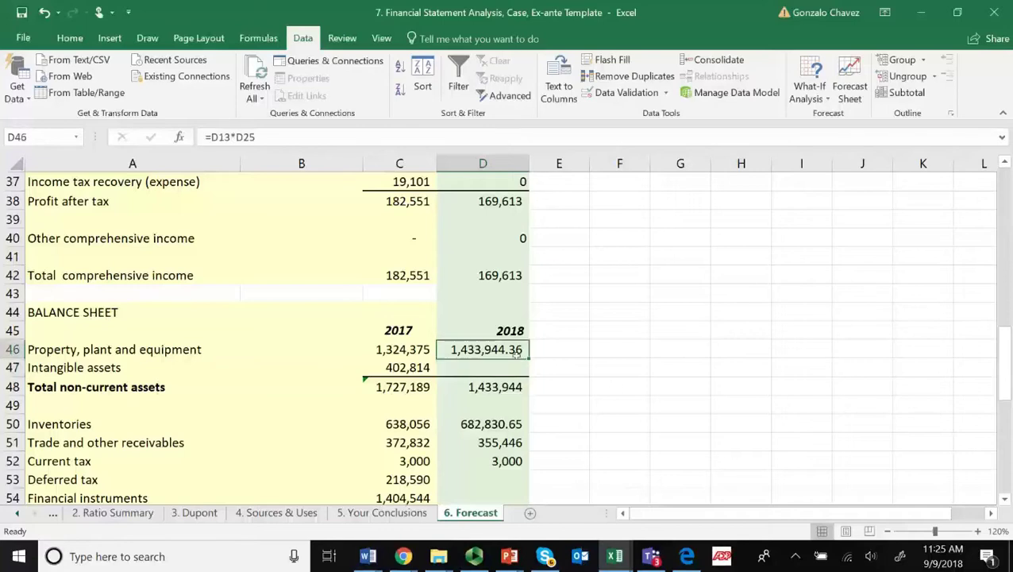
{"action": "left_click", "coordinate": [69, 38]}
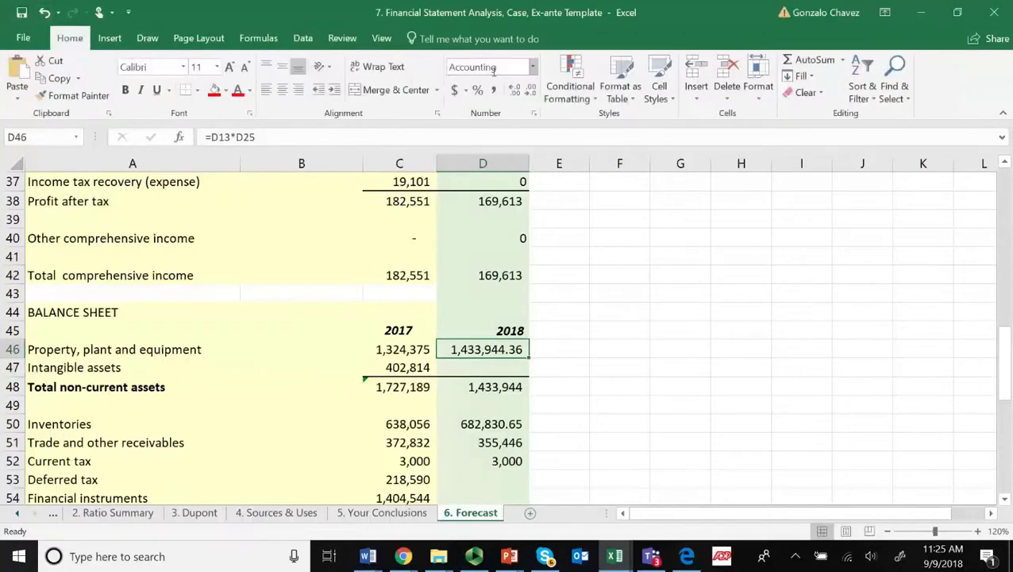
{"action": "left_click", "coordinate": [531, 90]}
{"action": "left_click", "coordinate": [532, 90]}
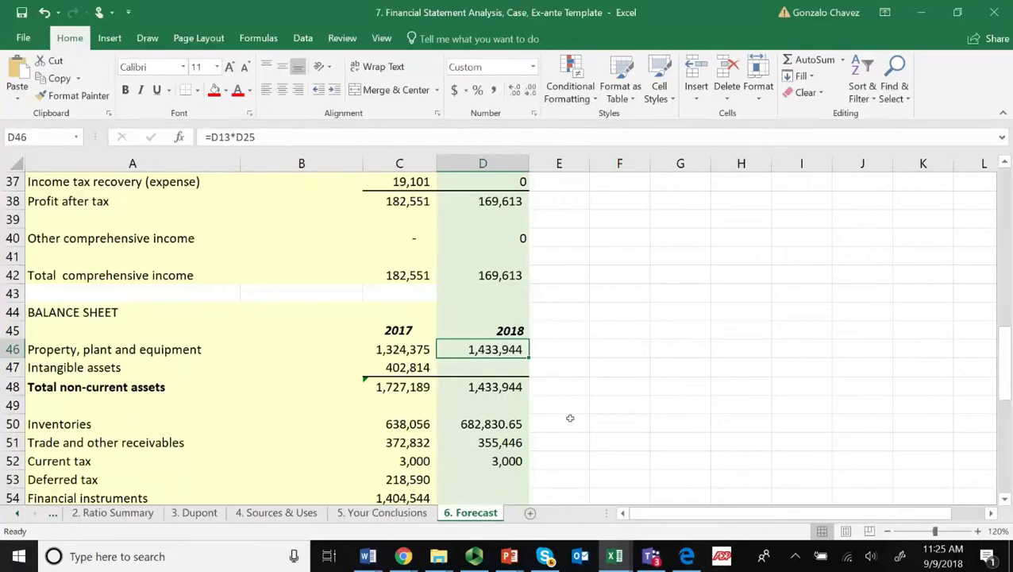
Make row 47 taller, check the intangible assets assumption, and enter 402,814 as the 2018 intangible assets in D47
{"action": "left_click_drag", "start_coordinate": [21, 378], "coordinate": [22, 387]}
{"action": "left_click", "coordinate": [497, 380]}
{"action": "scroll", "coordinate": [594, 363], "scroll_direction": "up", "scroll_amount": 10}
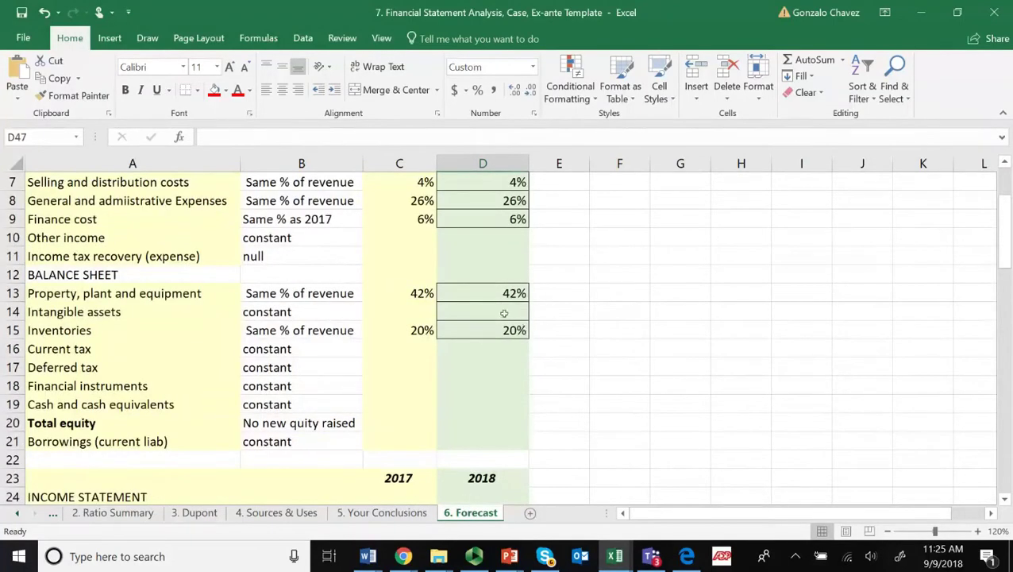
{"action": "scroll", "coordinate": [544, 346], "scroll_direction": "down", "scroll_amount": 9}
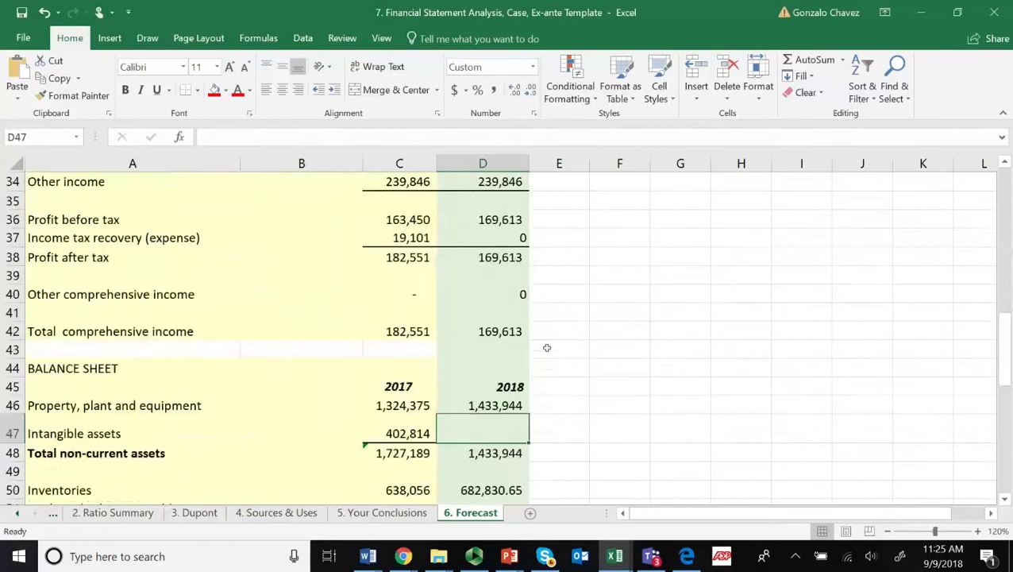
{"action": "type", "text": "402"}
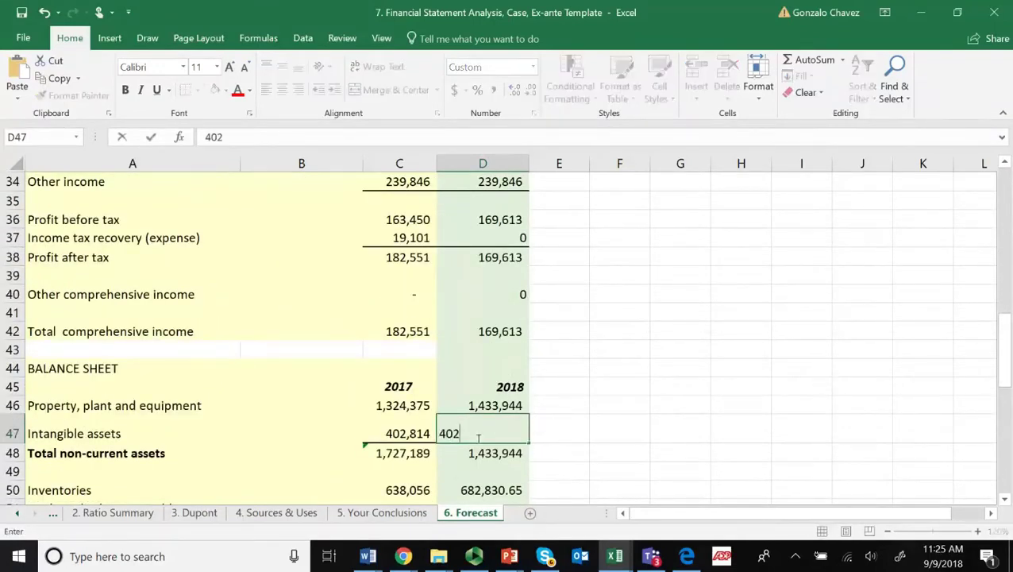
{"action": "type", "text": ",814"}
{"action": "key", "text": "Return"}
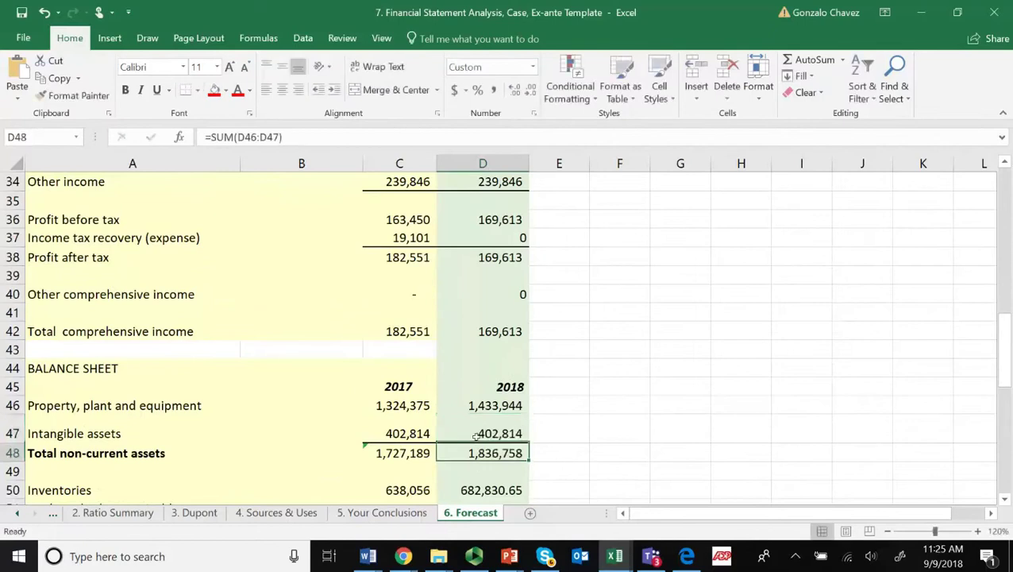